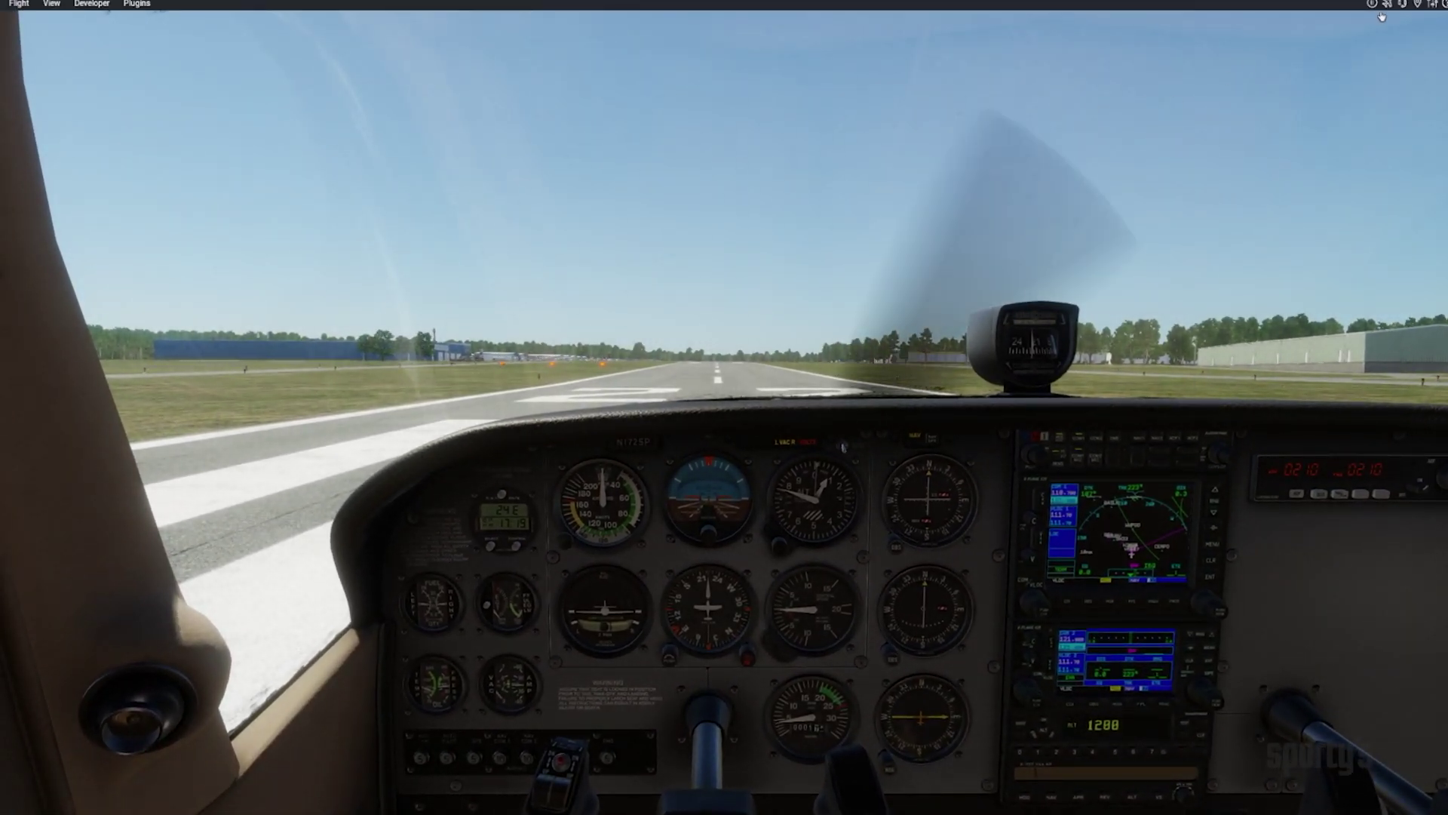
In joystick settings, view the Alpha Flight Controls bindings, then return to the Bravo Throttle Quadrant
{"action": "left_click", "coordinate": [1434, 6]}
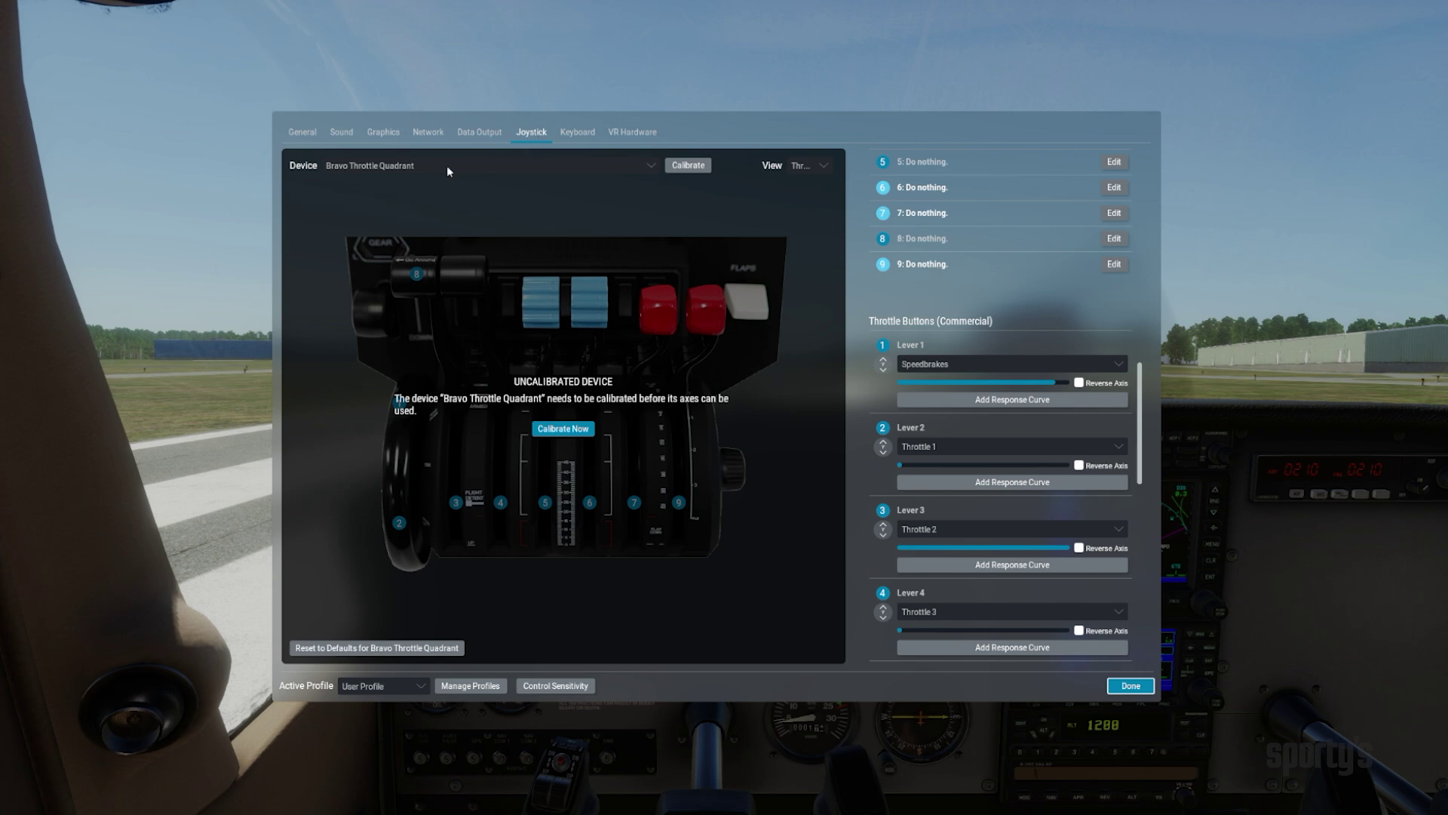
{"action": "left_click", "coordinate": [653, 164]}
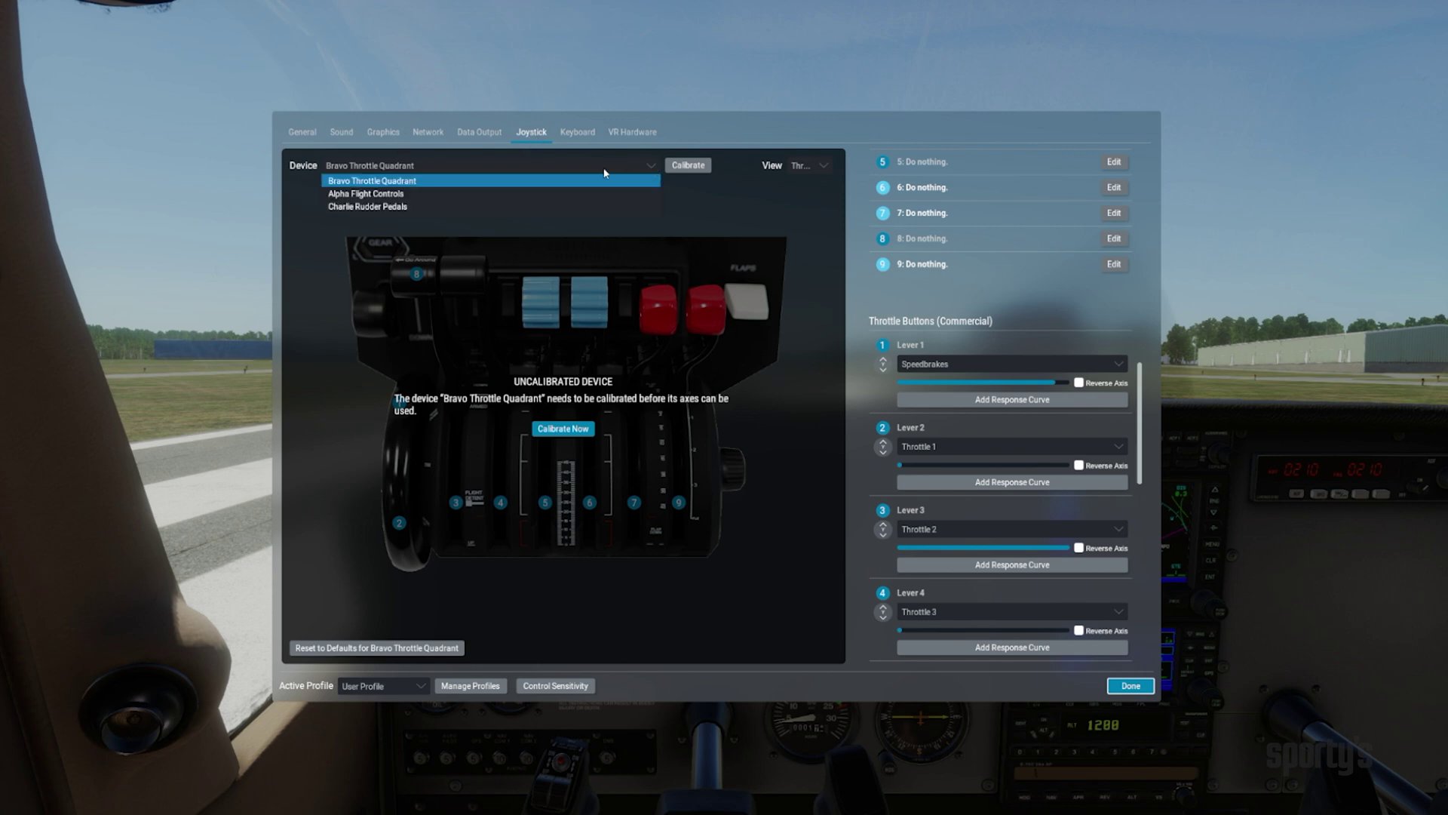
{"action": "left_click", "coordinate": [523, 193]}
{"action": "left_click", "coordinate": [636, 167]}
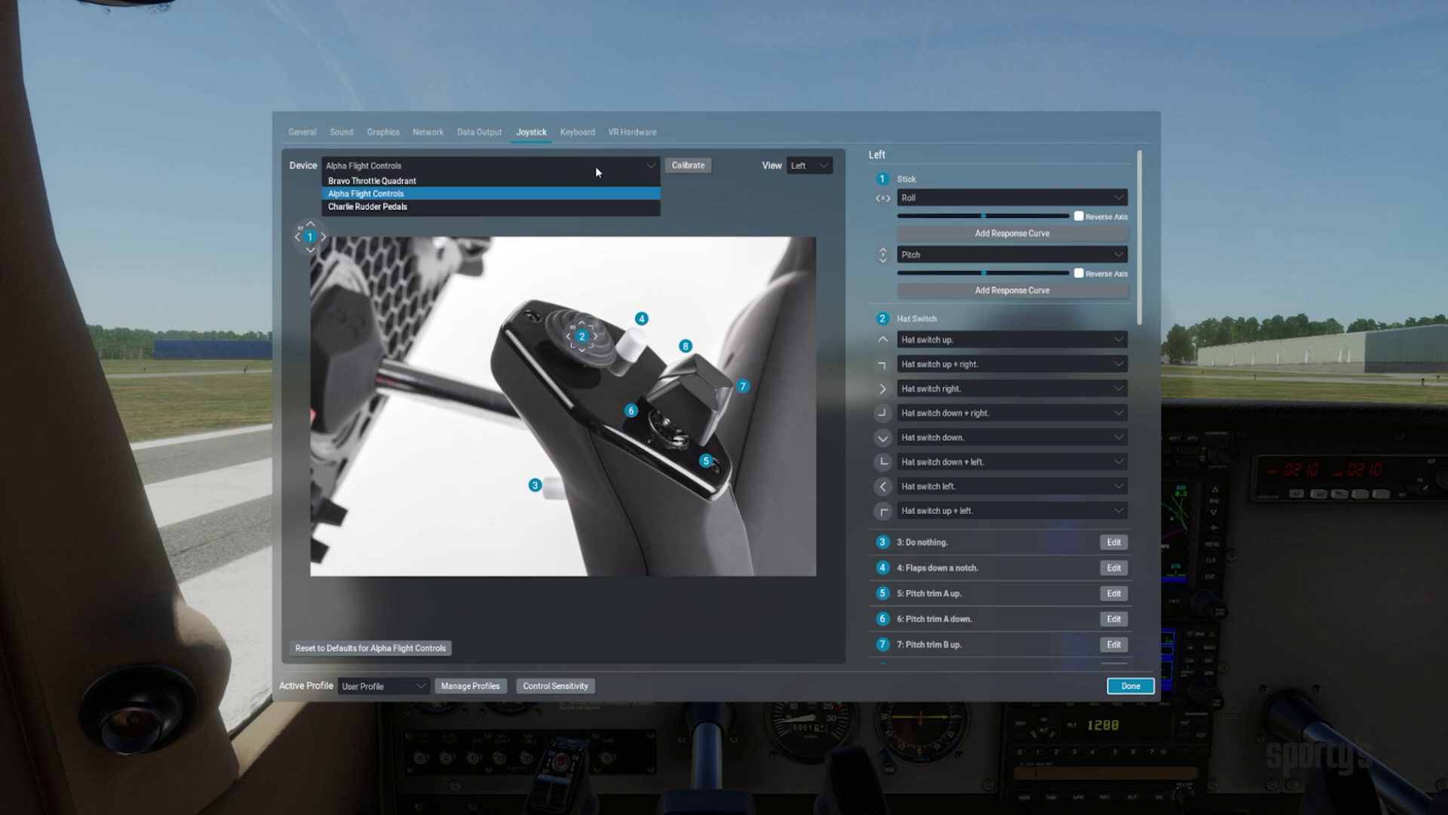
{"action": "left_click", "coordinate": [506, 182]}
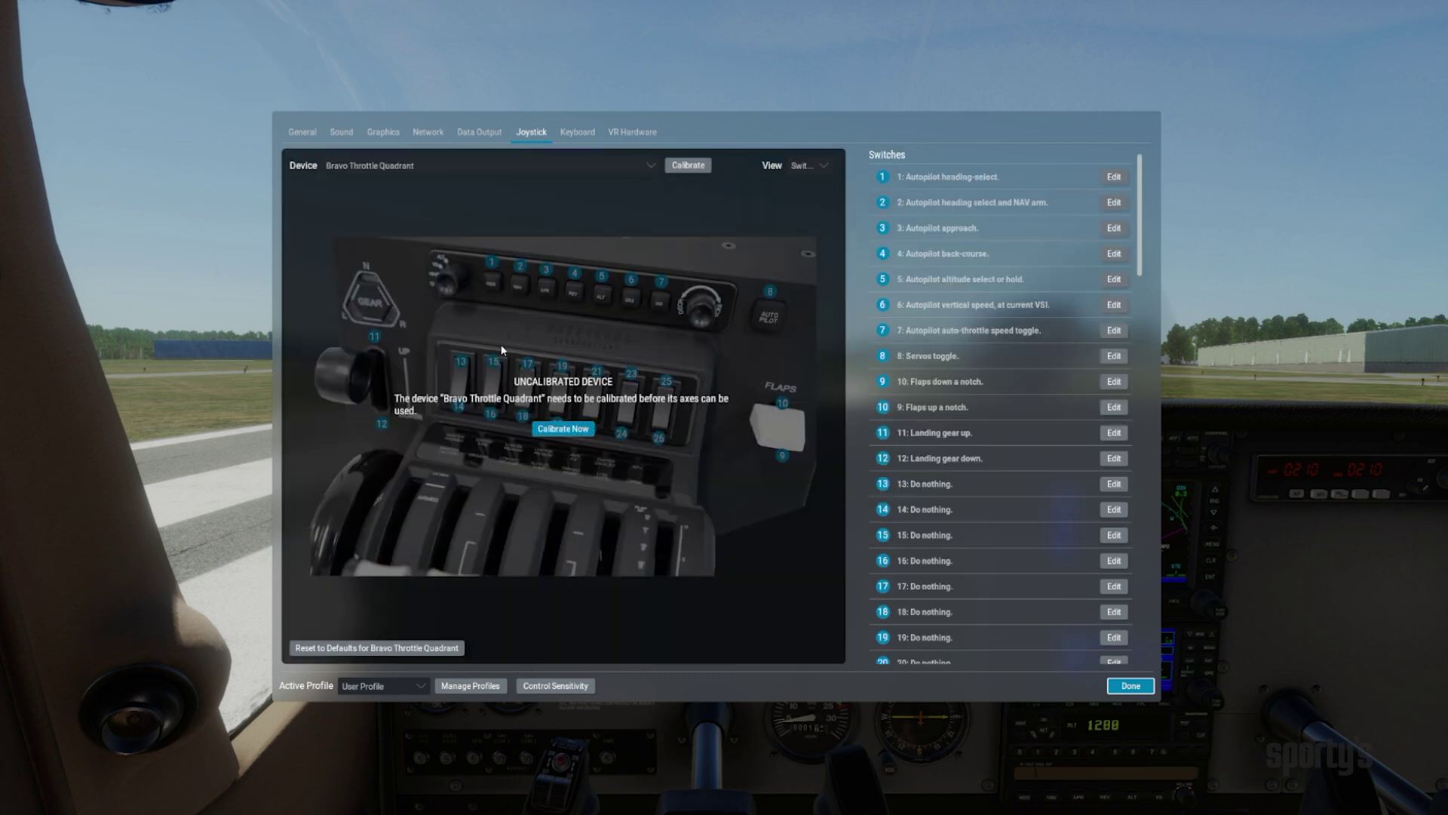
Calibrate the Bravo quadrant's lever ranges, complete the centering measurement, and finish calibration
{"action": "left_click", "coordinate": [587, 437]}
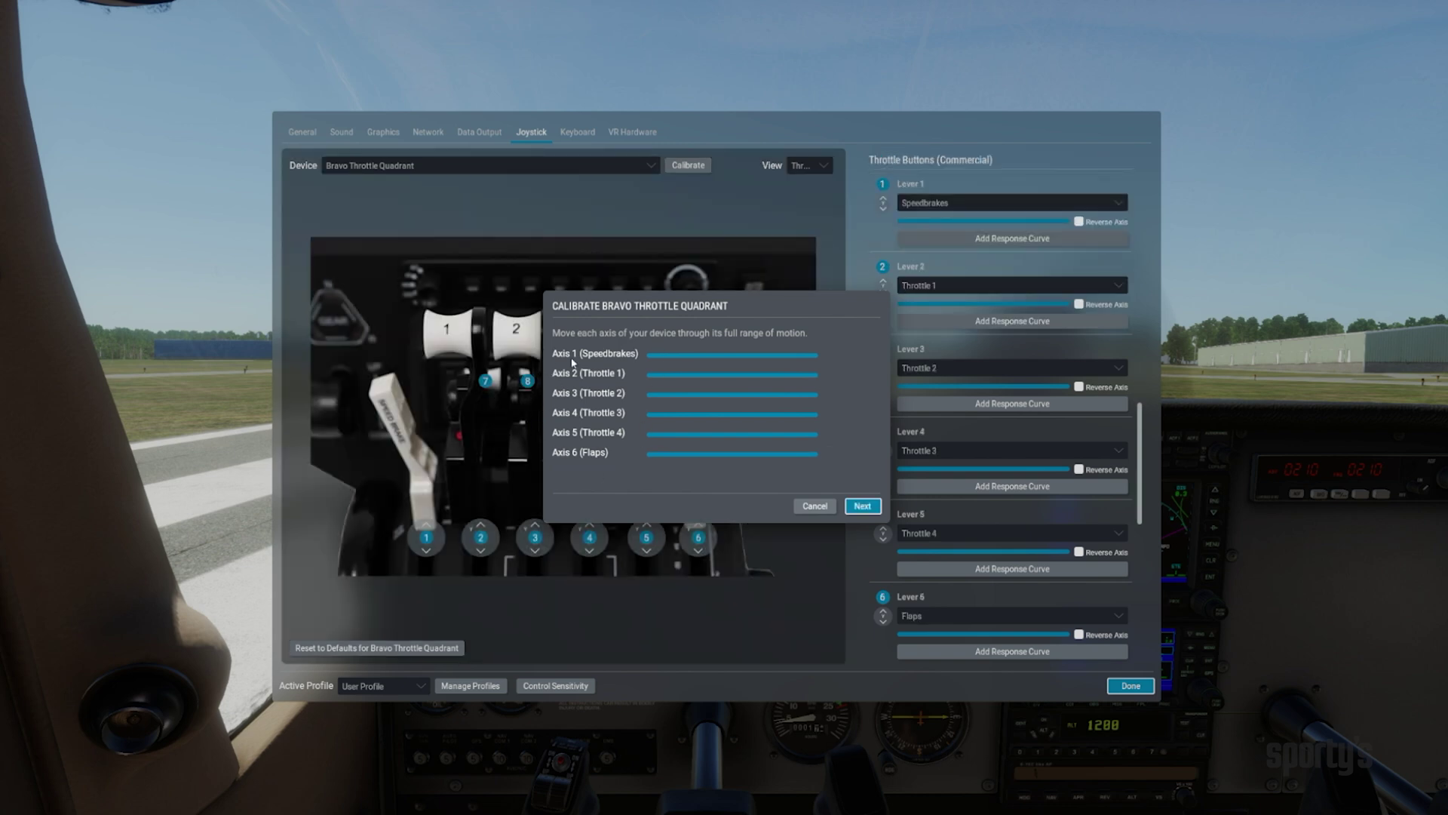
{"action": "left_click", "coordinate": [862, 506]}
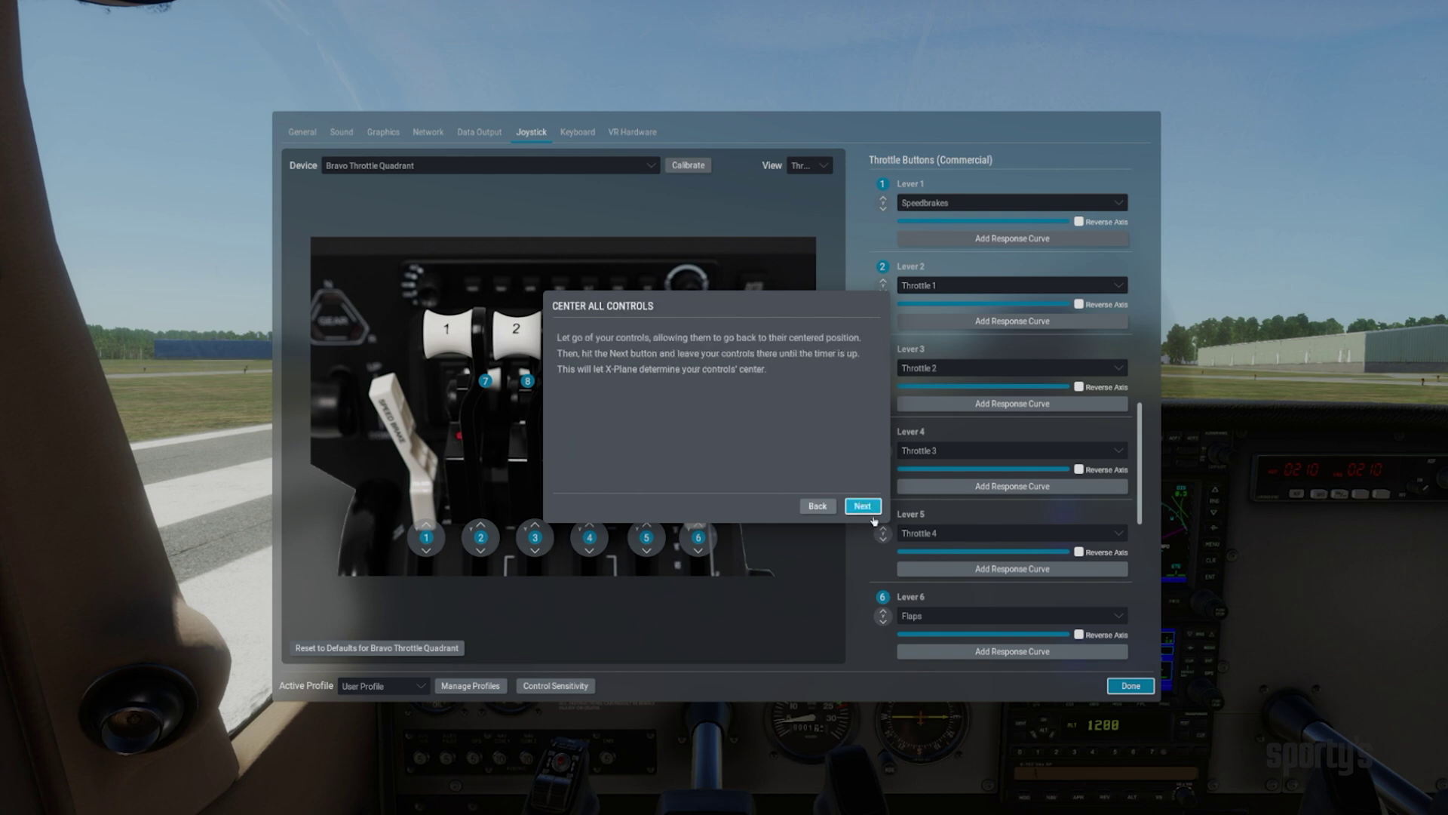
{"action": "left_click", "coordinate": [871, 513]}
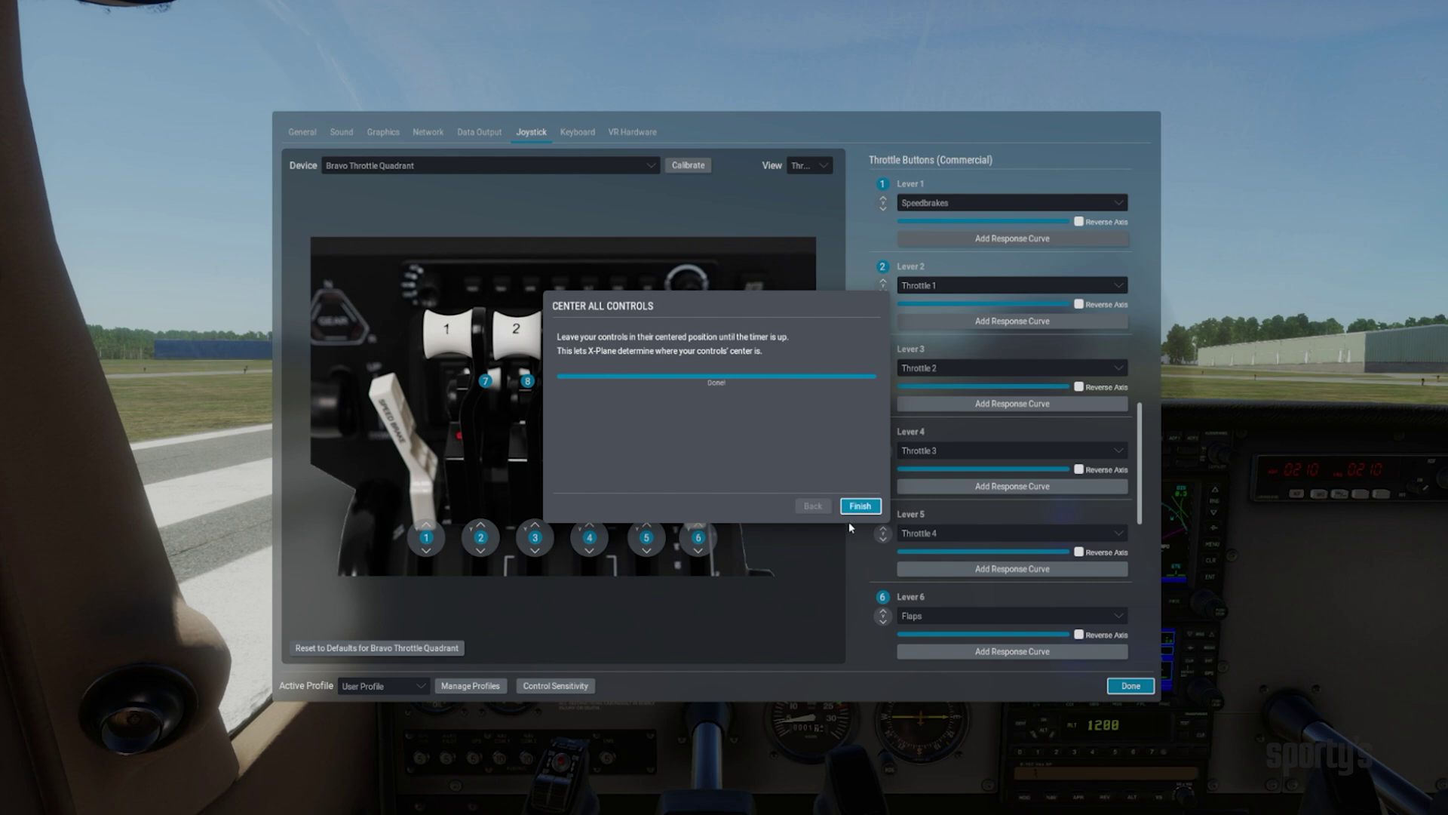
{"action": "left_click", "coordinate": [857, 506]}
Switch the quadrant's View dropdown to Throttle Buttons (GA)
{"action": "left_click", "coordinate": [828, 167]}
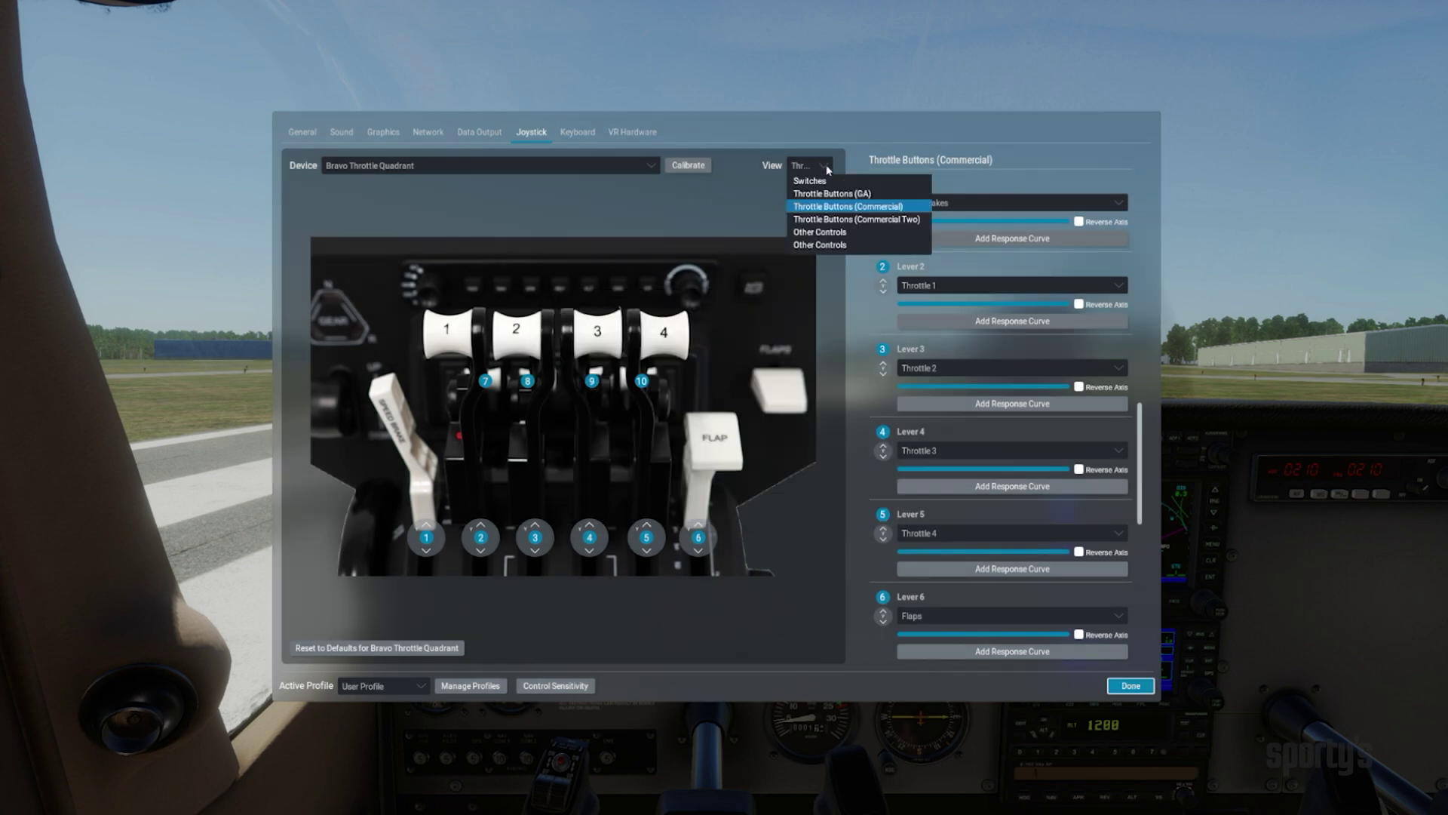
{"action": "left_click", "coordinate": [828, 194]}
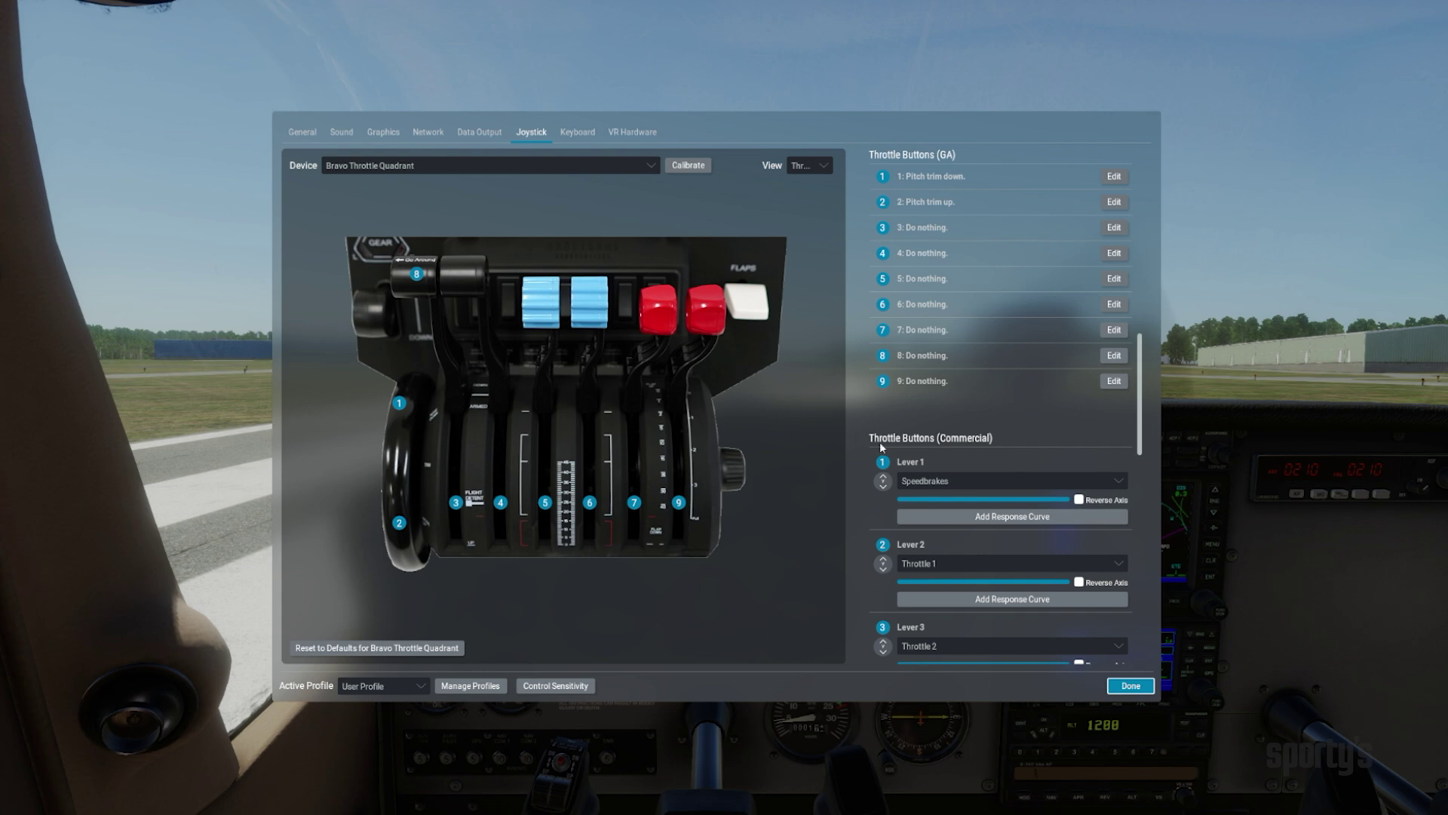
{"action": "scroll", "coordinate": [905, 443], "scroll_direction": "down", "scroll_amount": 1}
{"action": "scroll", "coordinate": [937, 444], "scroll_direction": "down", "scroll_amount": 1}
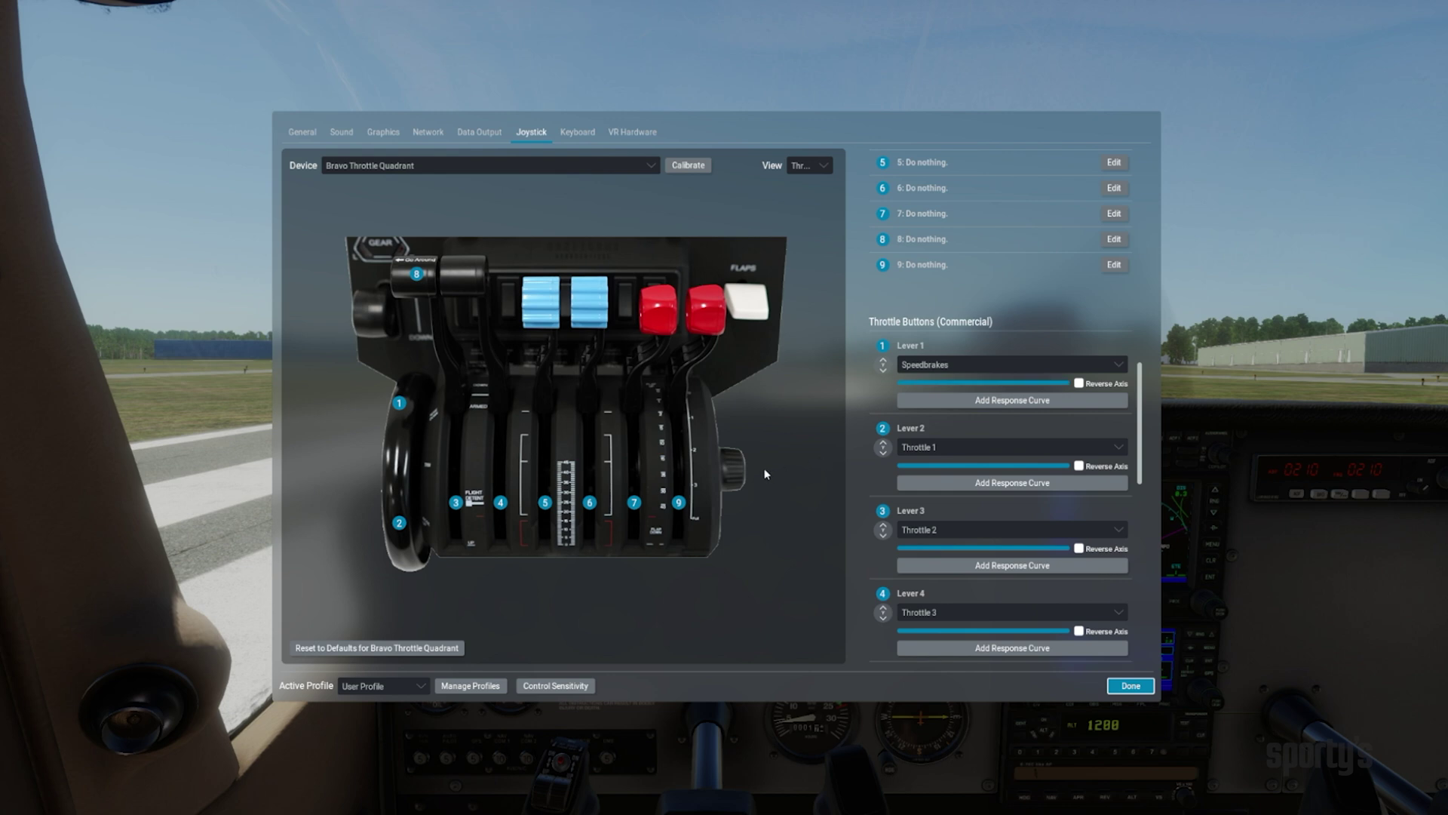
Map Lever 1 to Throttle 1, Lever 2 to None, and Lever 3 to Mixture 1
{"action": "left_click", "coordinate": [1116, 367]}
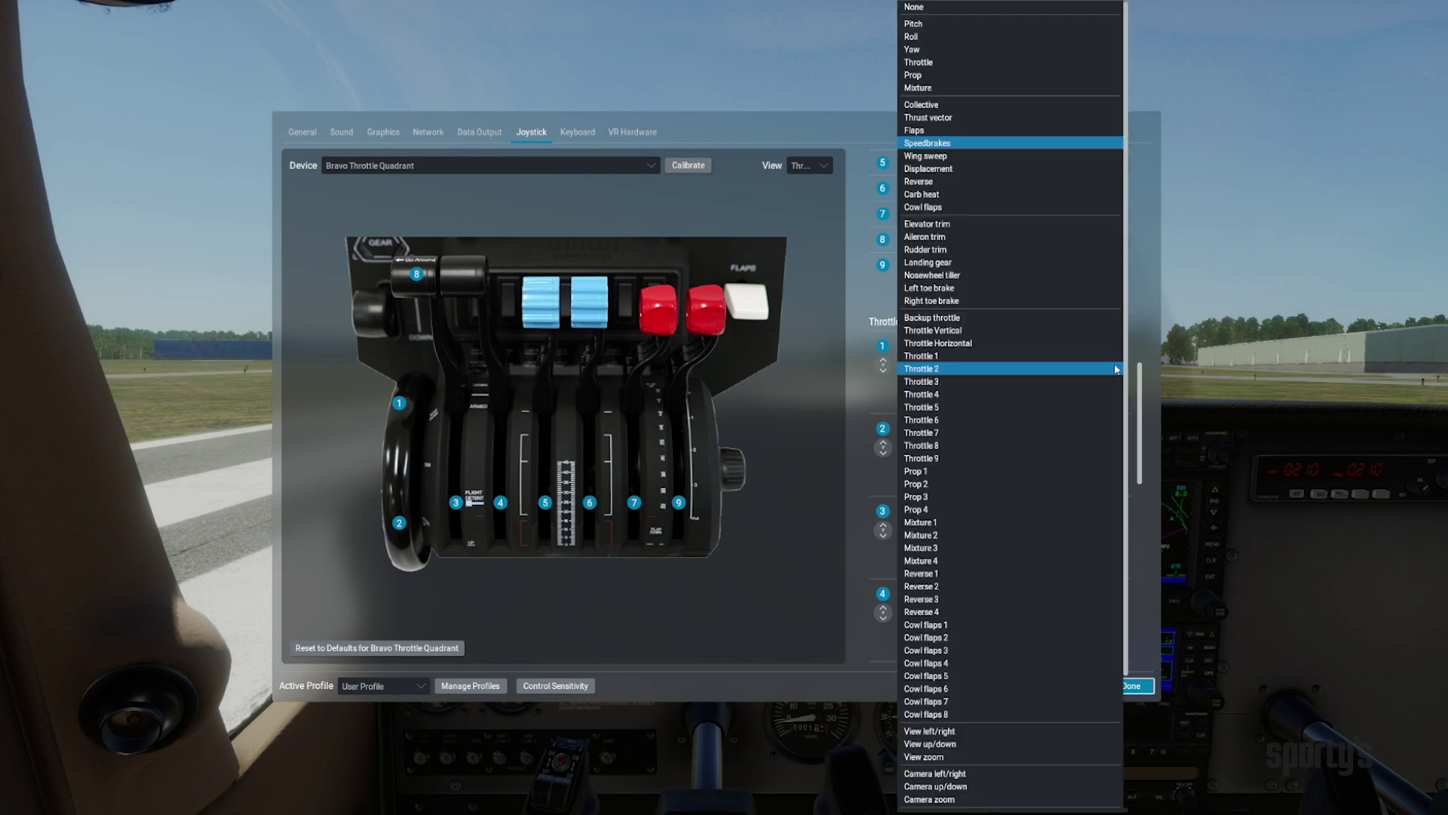
{"action": "left_click", "coordinate": [947, 357]}
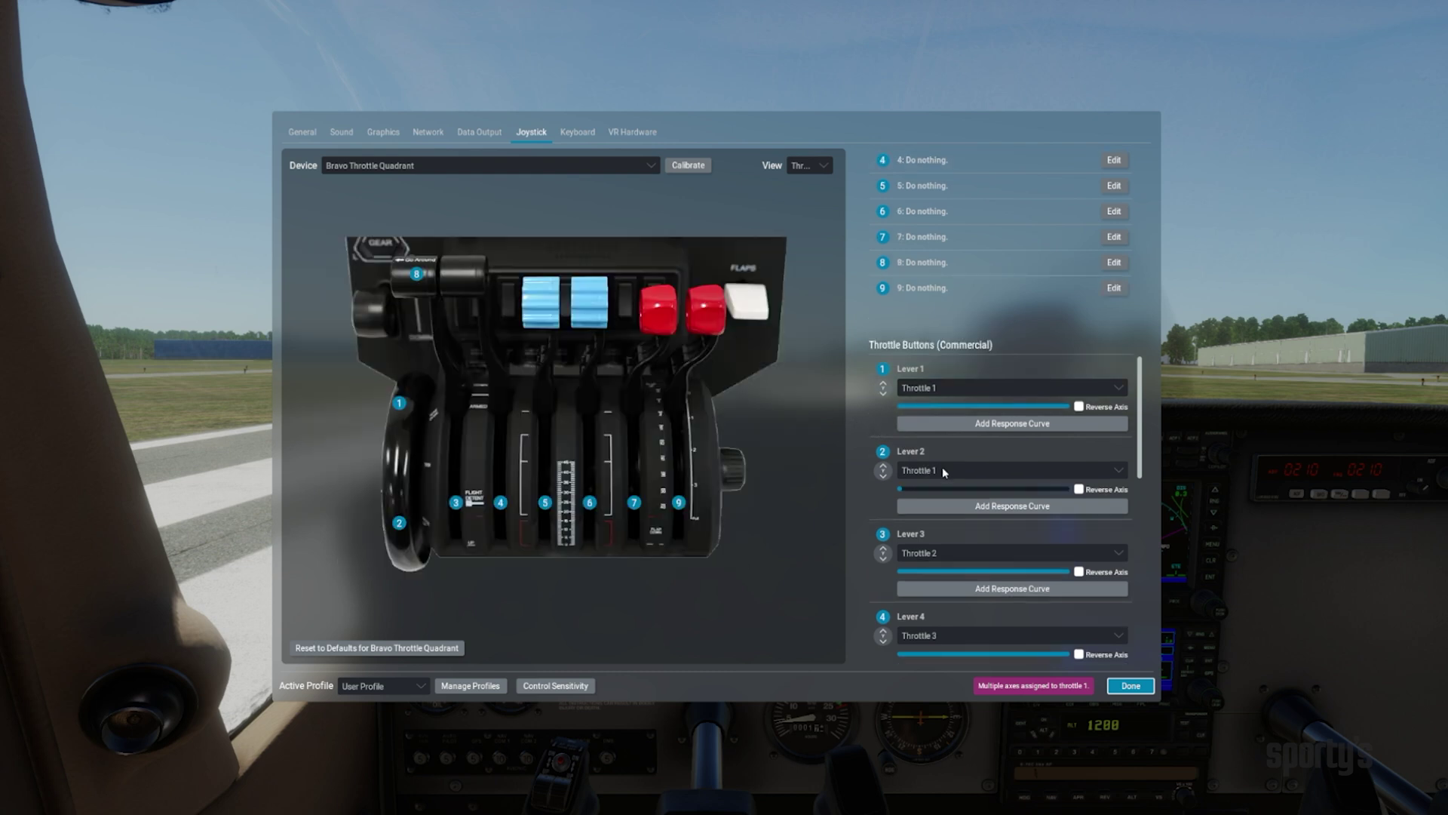
{"action": "left_click", "coordinate": [941, 467]}
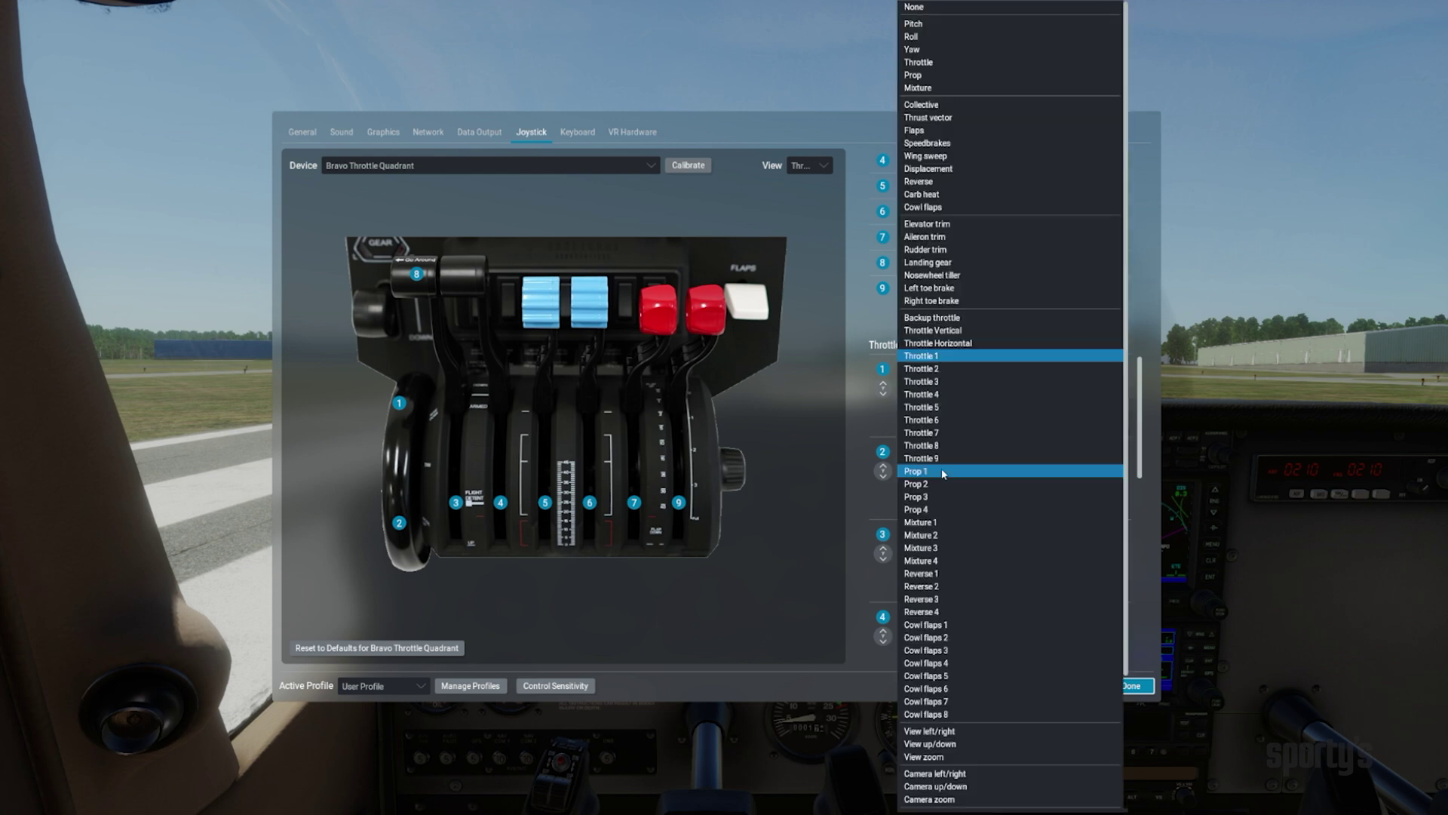
{"action": "left_click", "coordinate": [915, 10]}
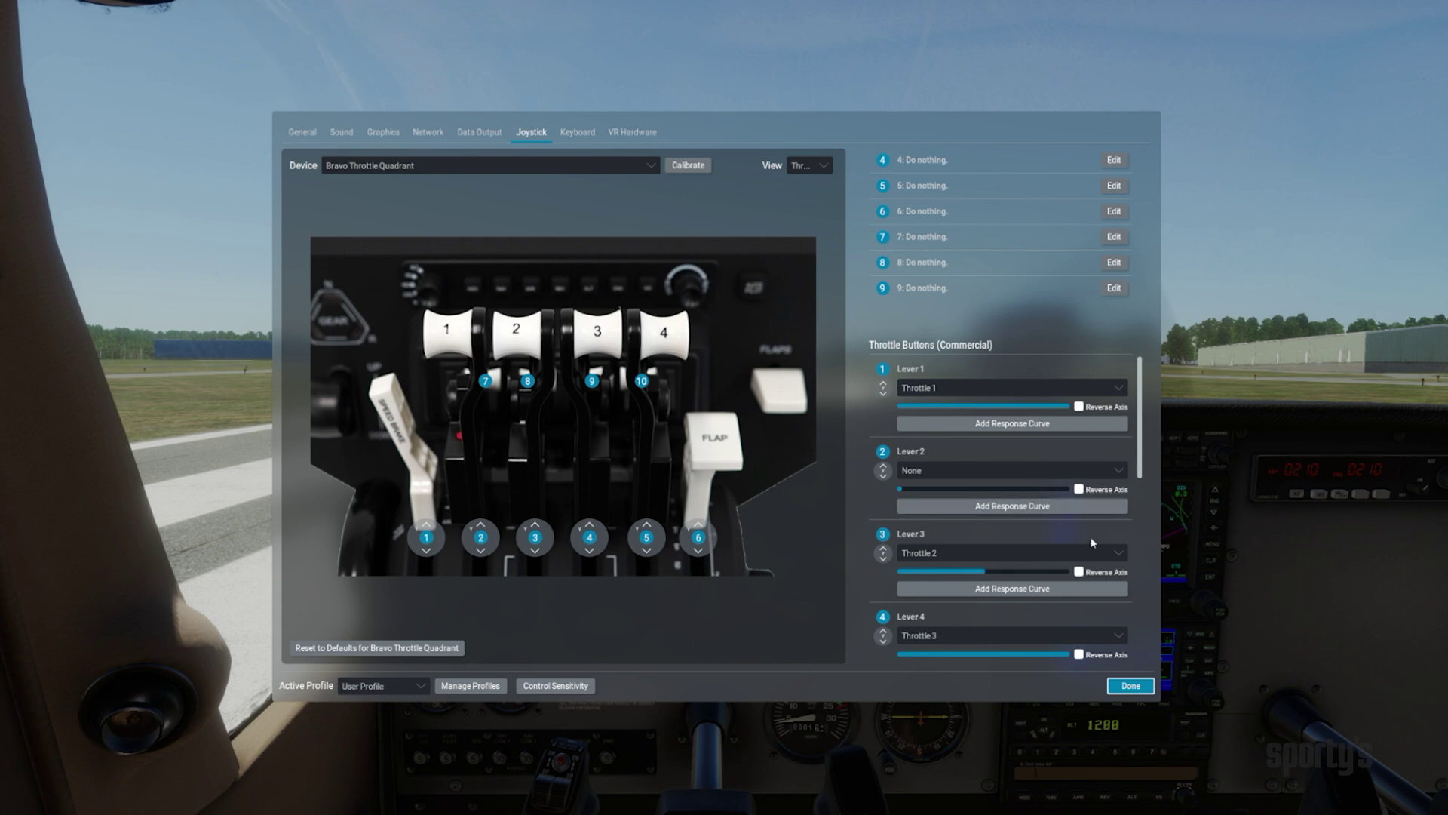
{"action": "left_click", "coordinate": [1118, 553]}
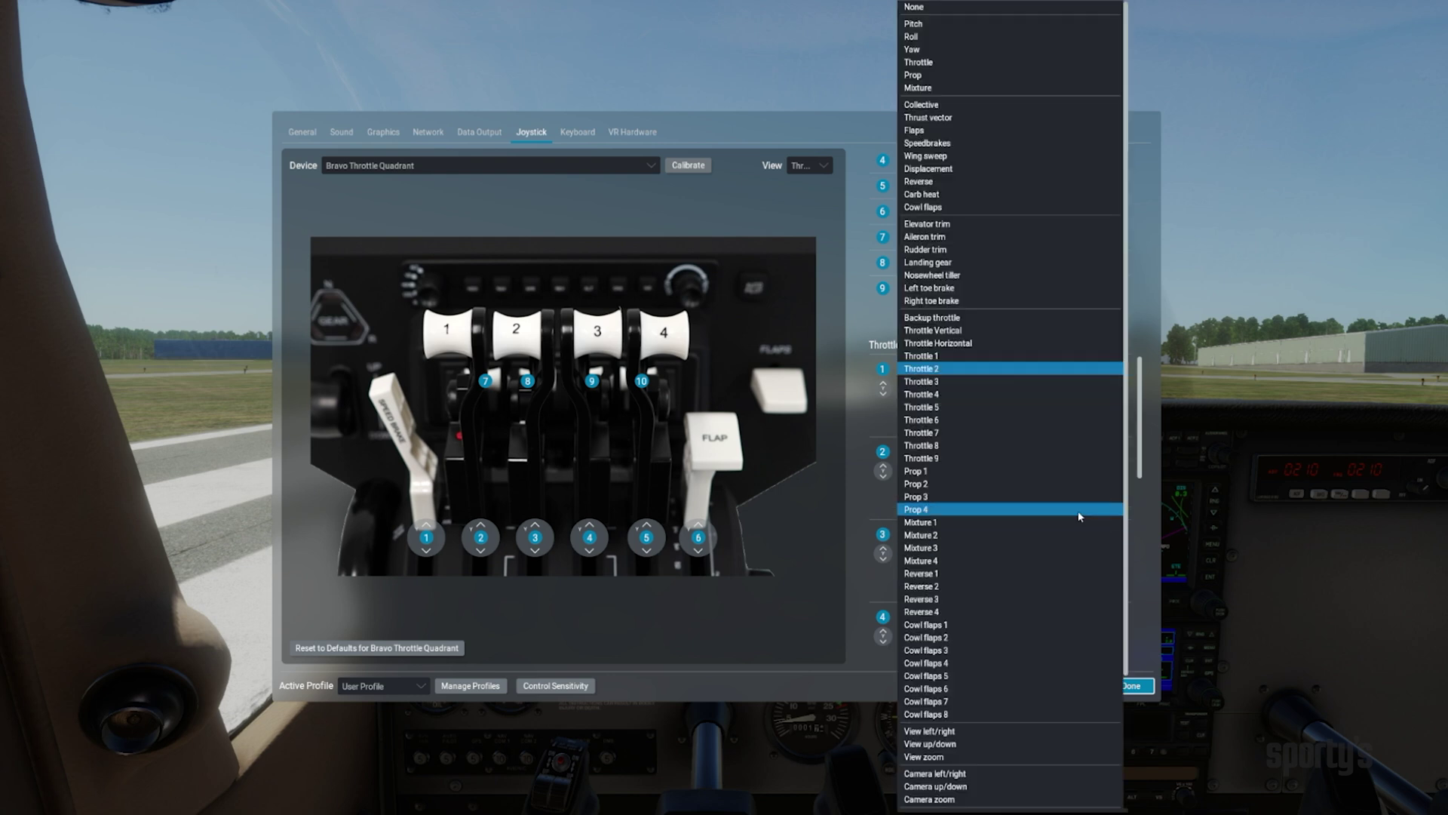
{"action": "left_click", "coordinate": [932, 523]}
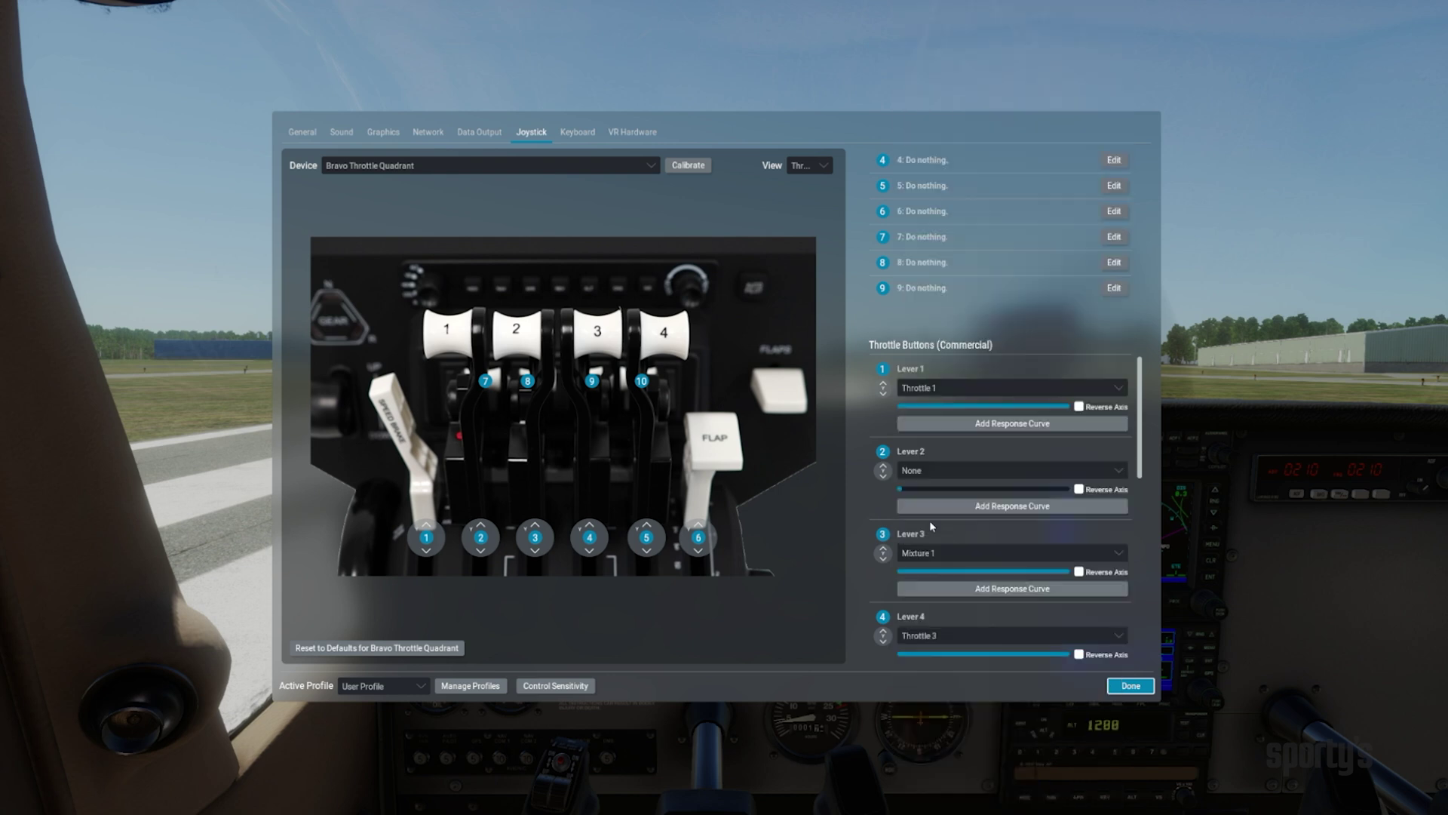
{"action": "scroll", "coordinate": [893, 532], "scroll_direction": "down", "scroll_amount": 3}
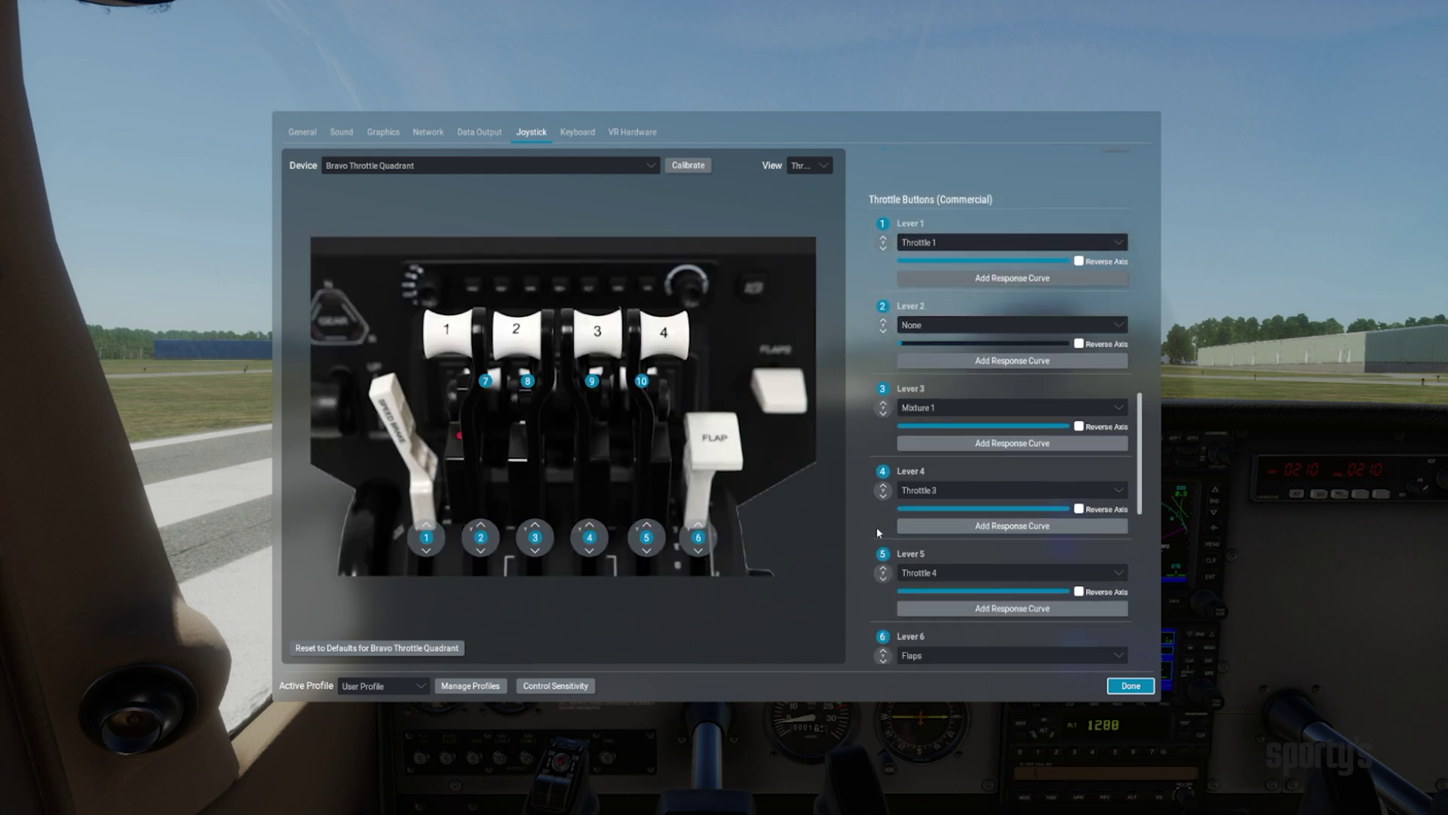
Set Levers 4, 5 (Throttle 4) and 6 (Flaps) to None
{"action": "left_click", "coordinate": [936, 491]}
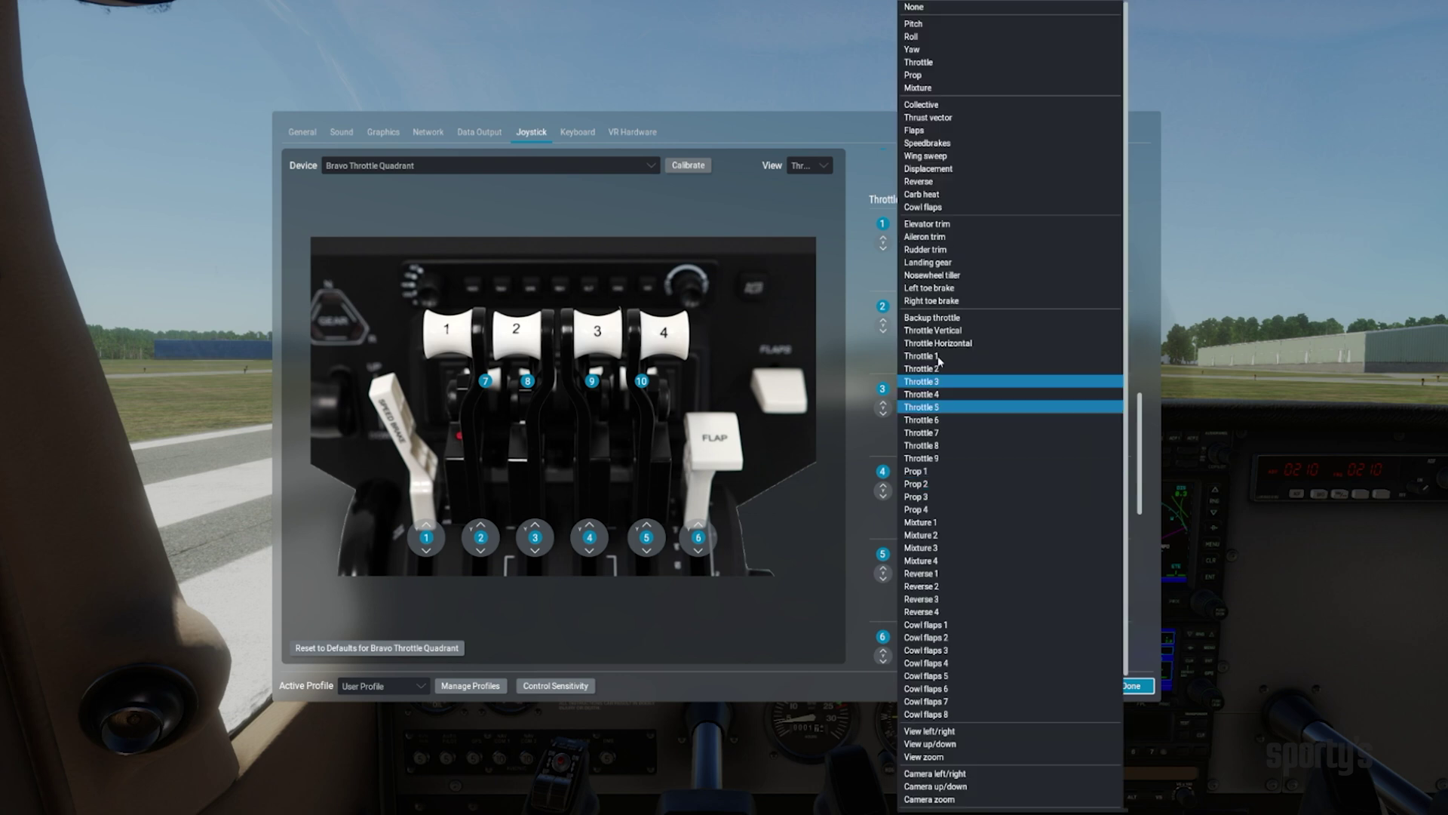
{"action": "left_click", "coordinate": [940, 8]}
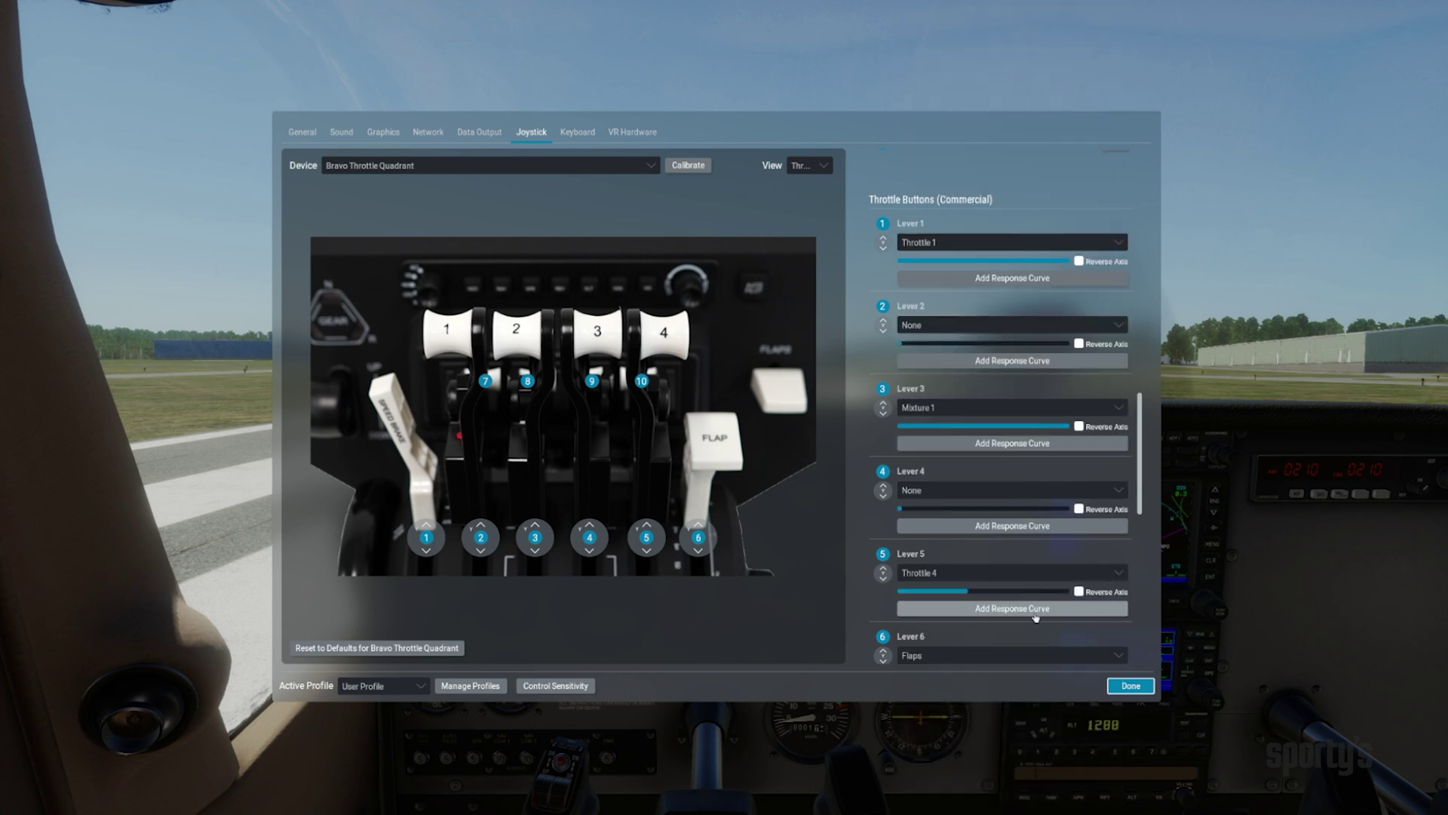
{"action": "left_click", "coordinate": [1030, 574]}
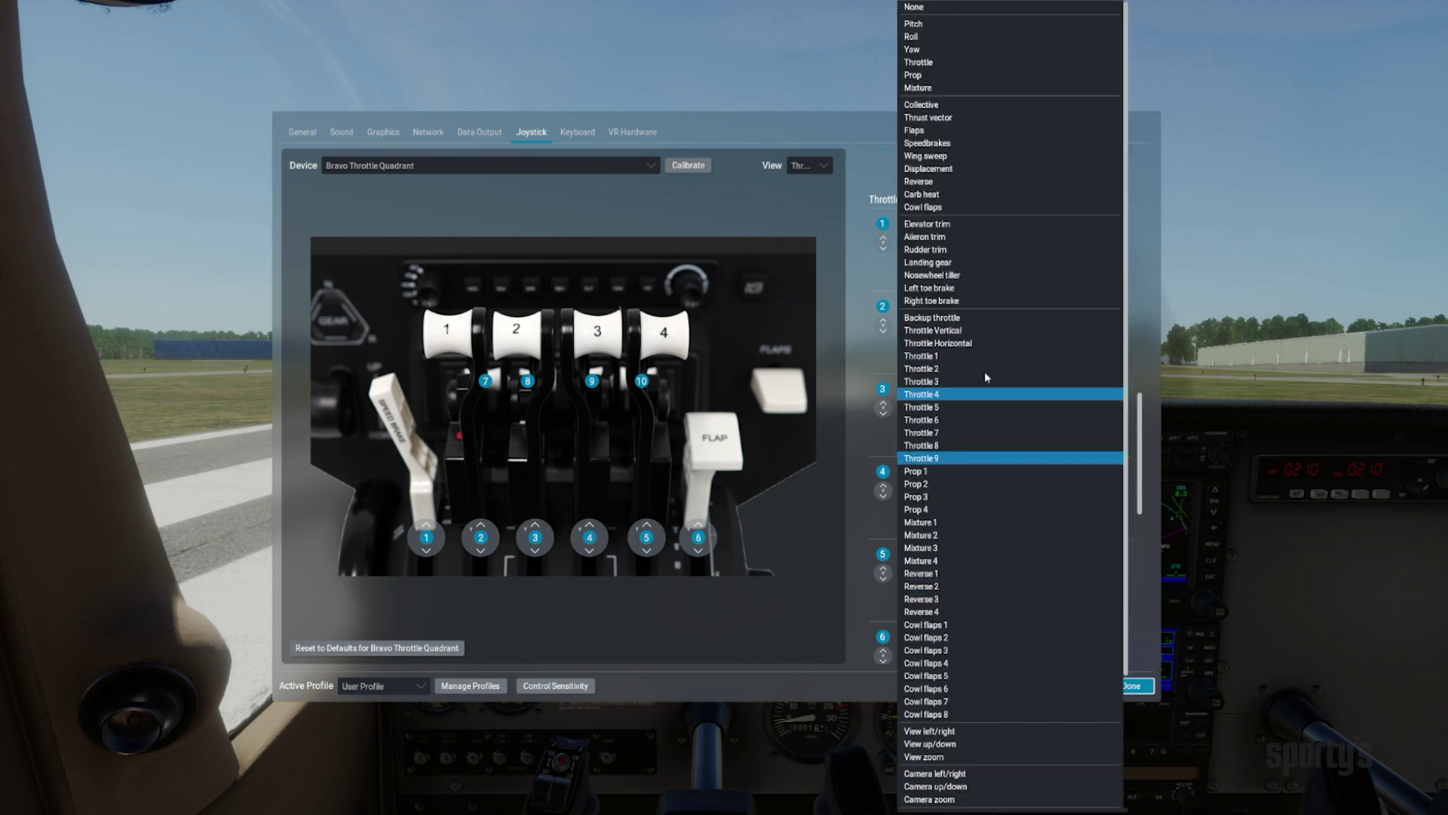
{"action": "left_click", "coordinate": [914, 9]}
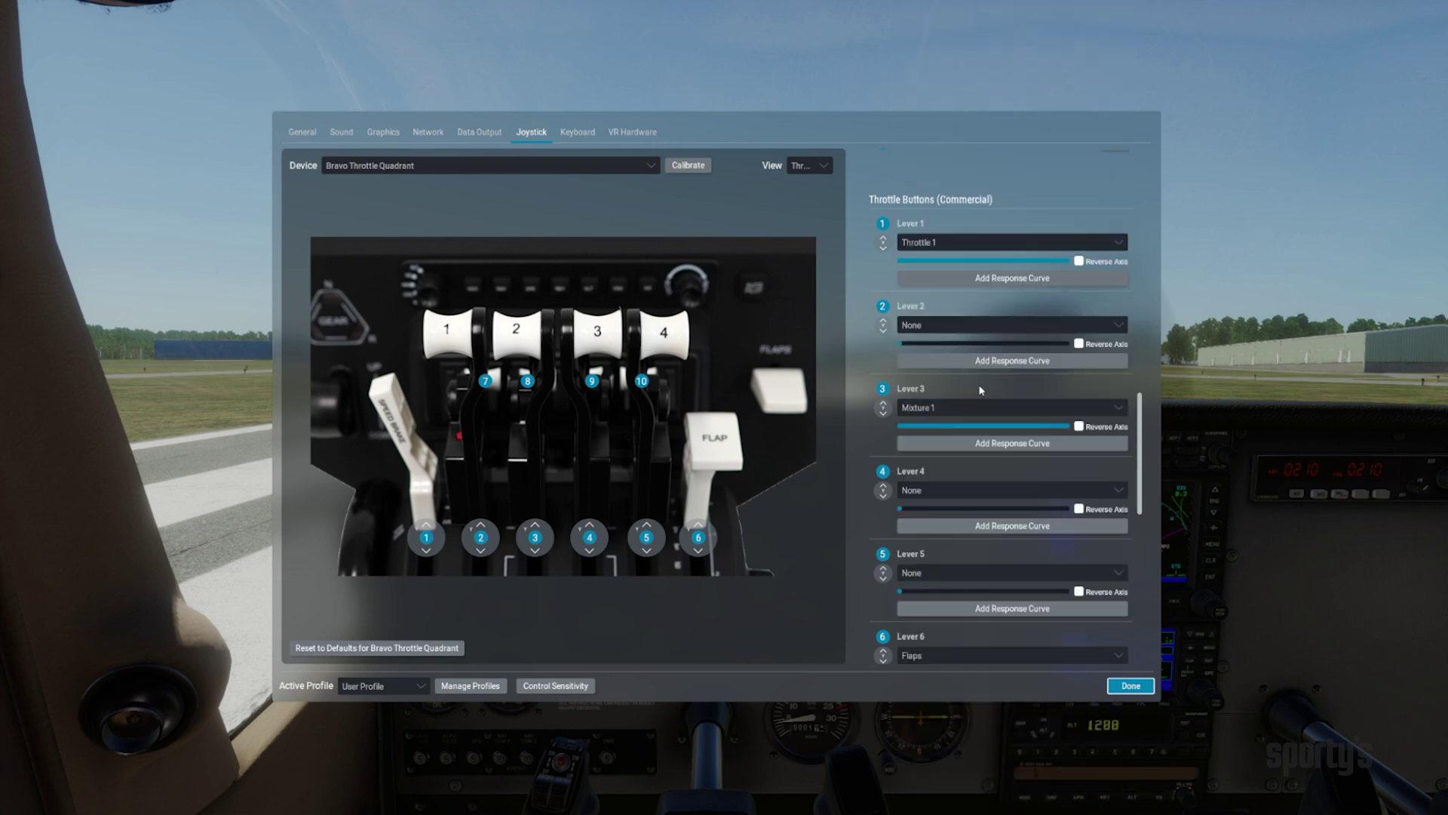
{"action": "scroll", "coordinate": [1005, 588], "scroll_direction": "down", "scroll_amount": 2}
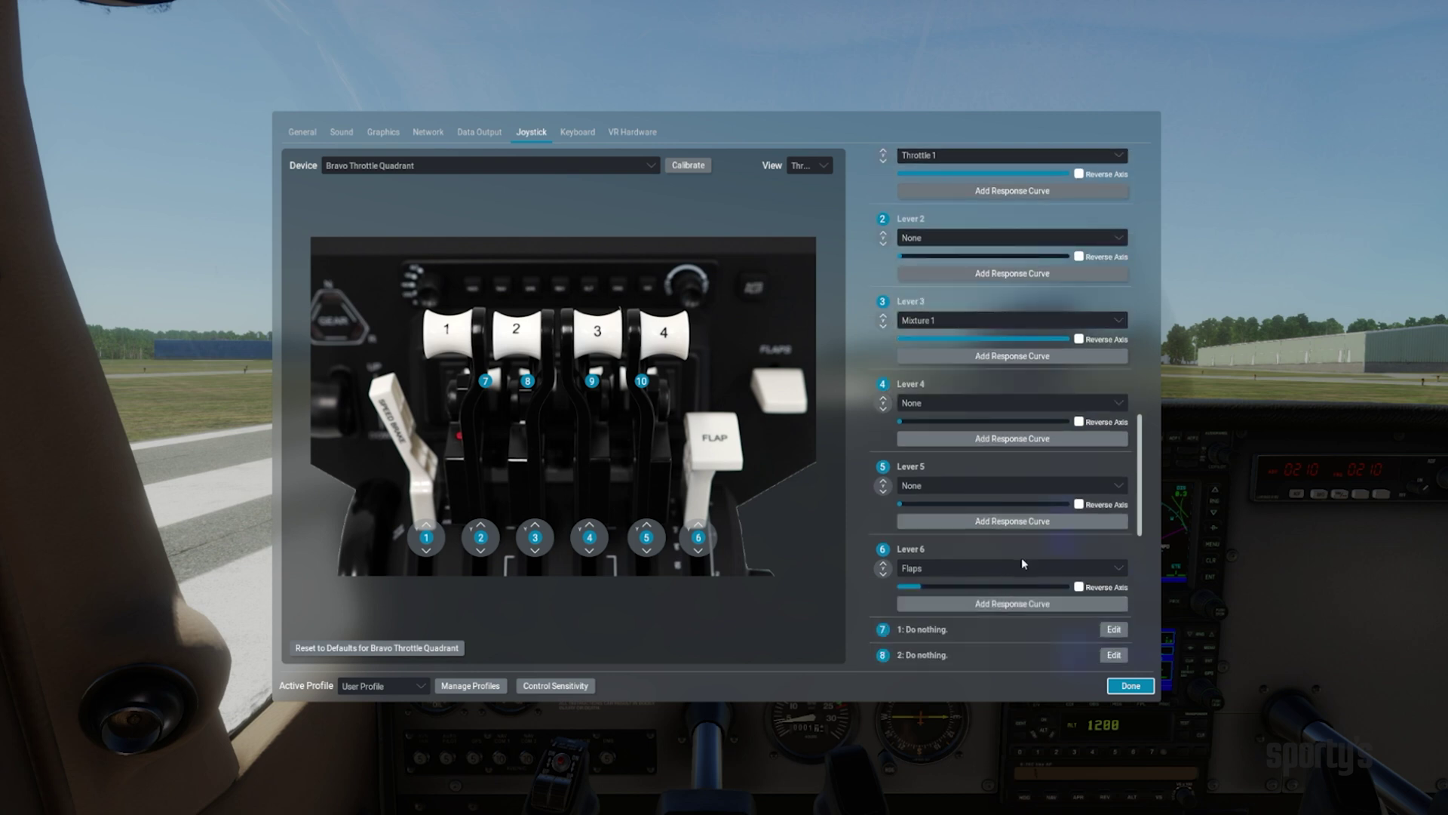
{"action": "left_click", "coordinate": [1033, 569]}
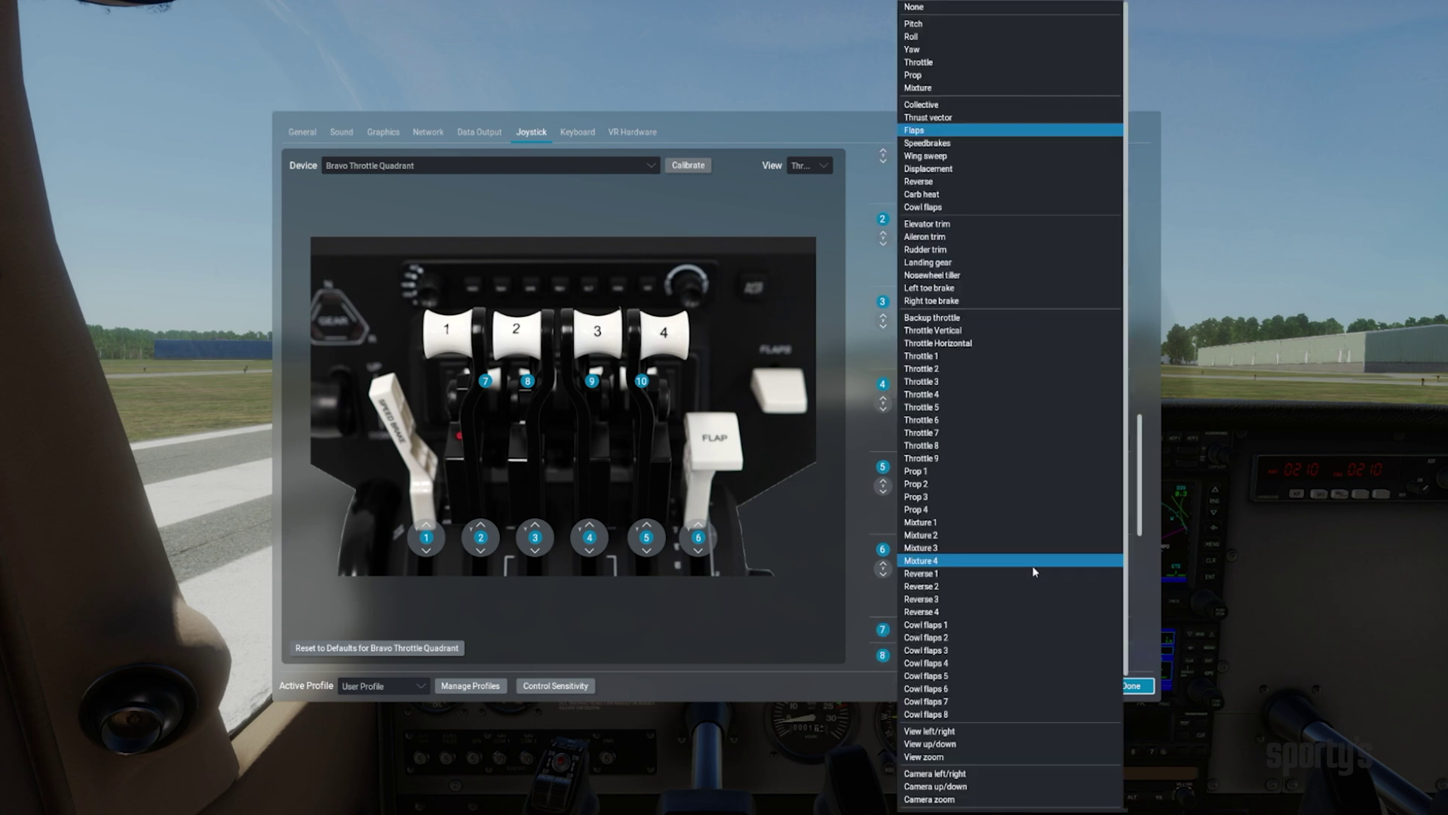
{"action": "left_click", "coordinate": [939, 8]}
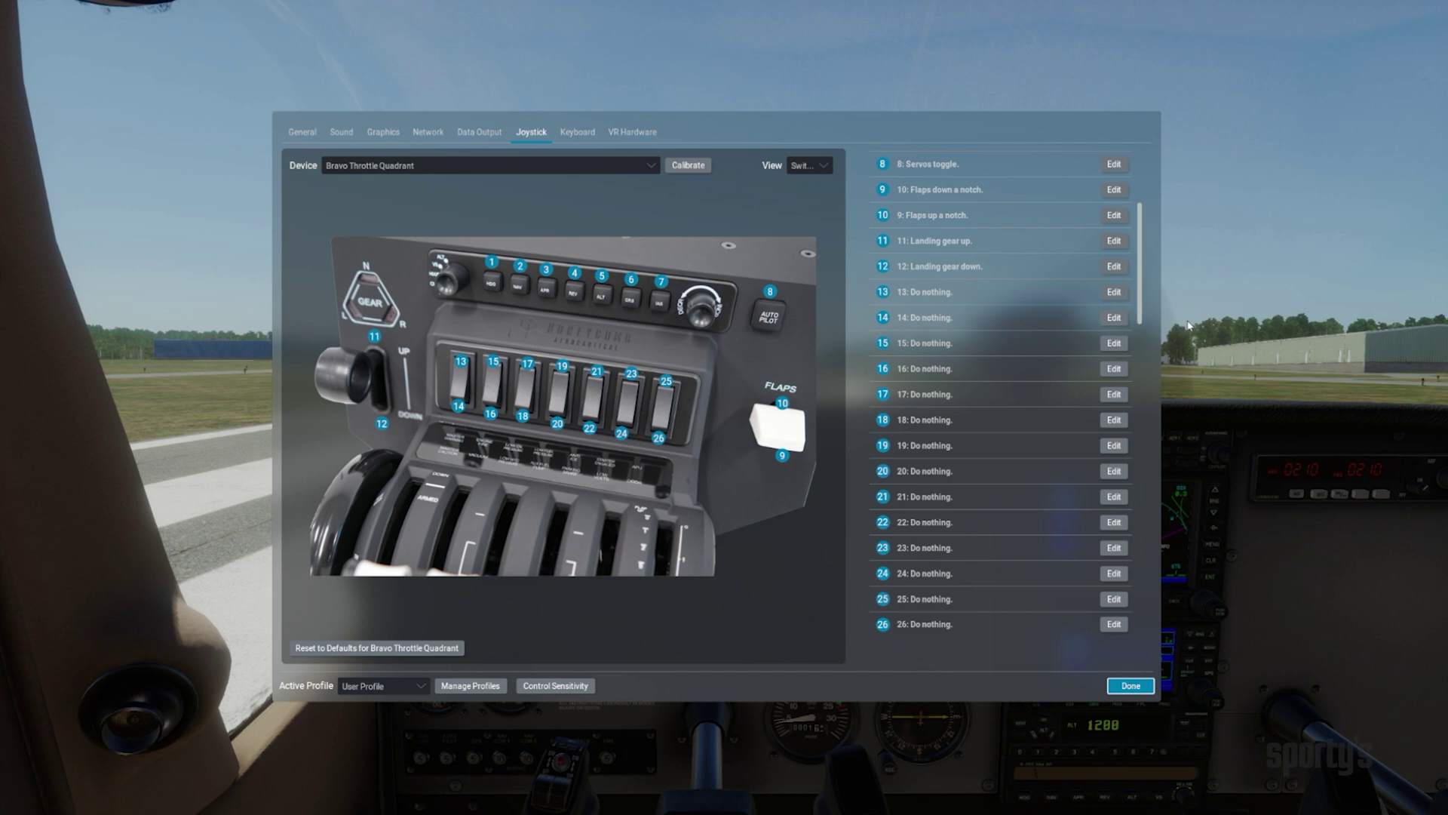
Save the current mapping as a new joystick profile named 'GA Single Engine'
{"action": "left_click", "coordinate": [419, 684]}
{"action": "left_click", "coordinate": [401, 716]}
{"action": "type", "text": "GA Single Eng"}
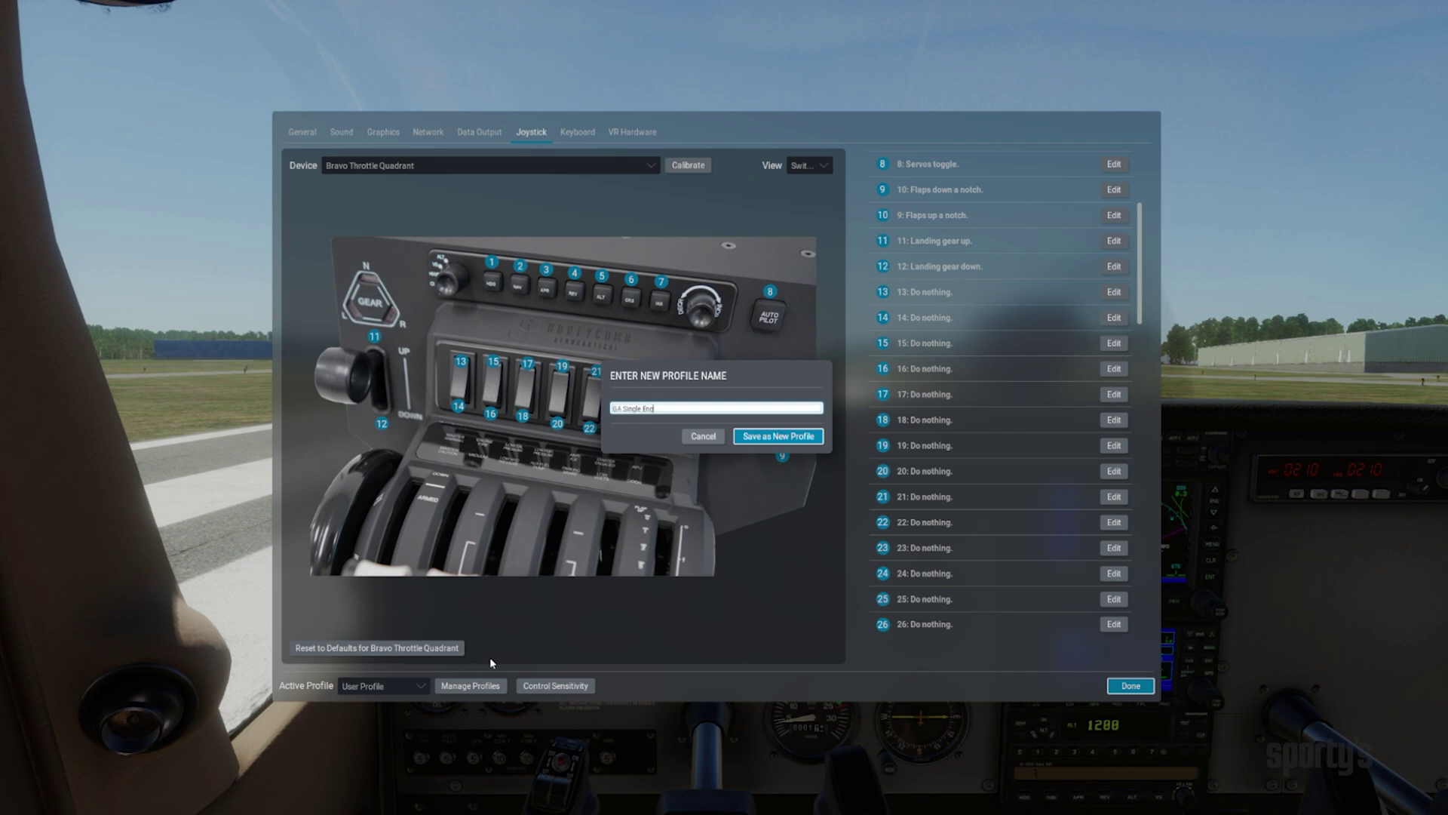
{"action": "type", "text": "ine"}
{"action": "left_click", "coordinate": [750, 436]}
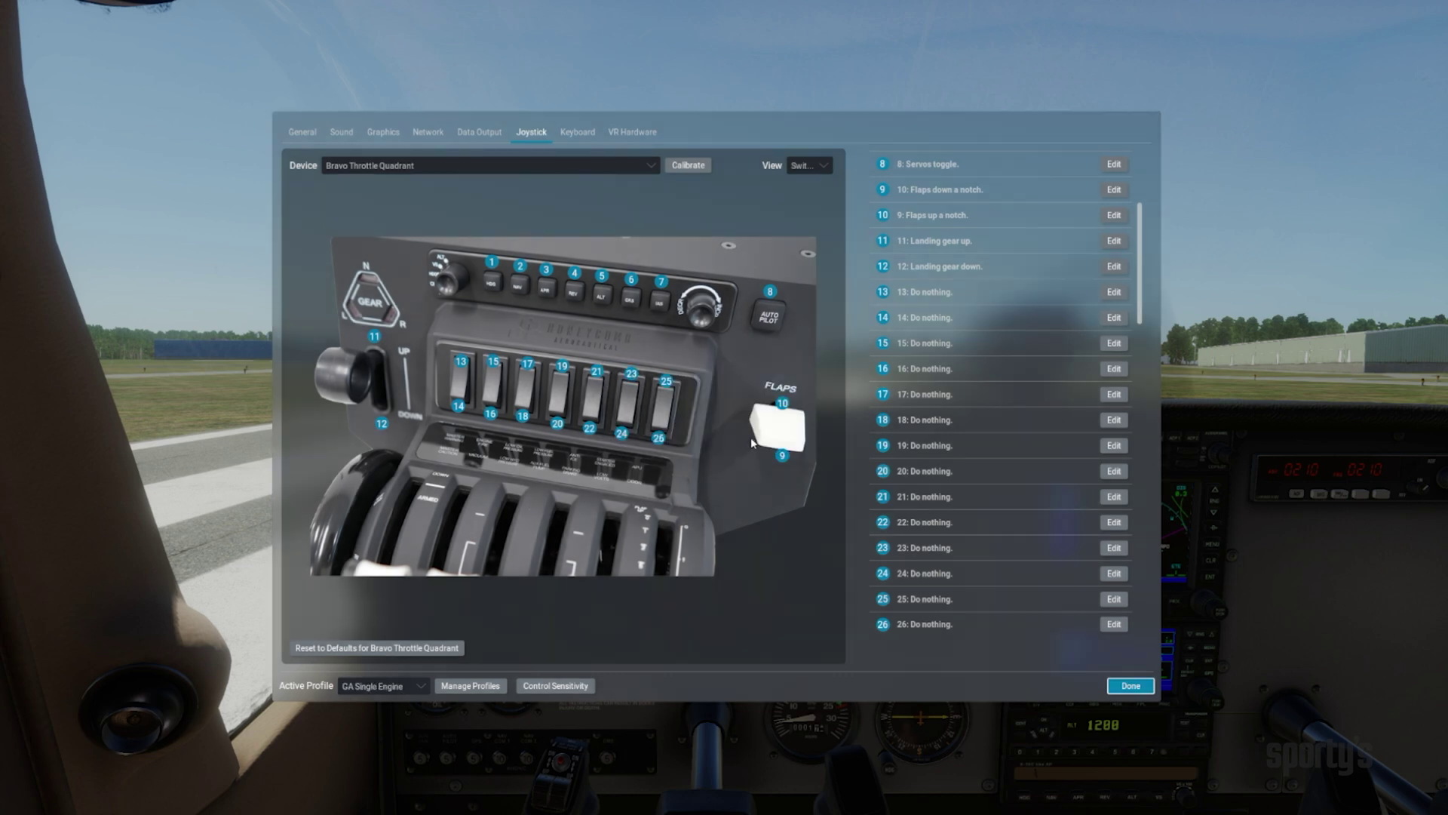
Check GA Single Engine in the profile list and close the joystick settings
{"action": "left_click", "coordinate": [420, 684]}
{"action": "left_click", "coordinate": [403, 714]}
{"action": "left_click", "coordinate": [1129, 684]}
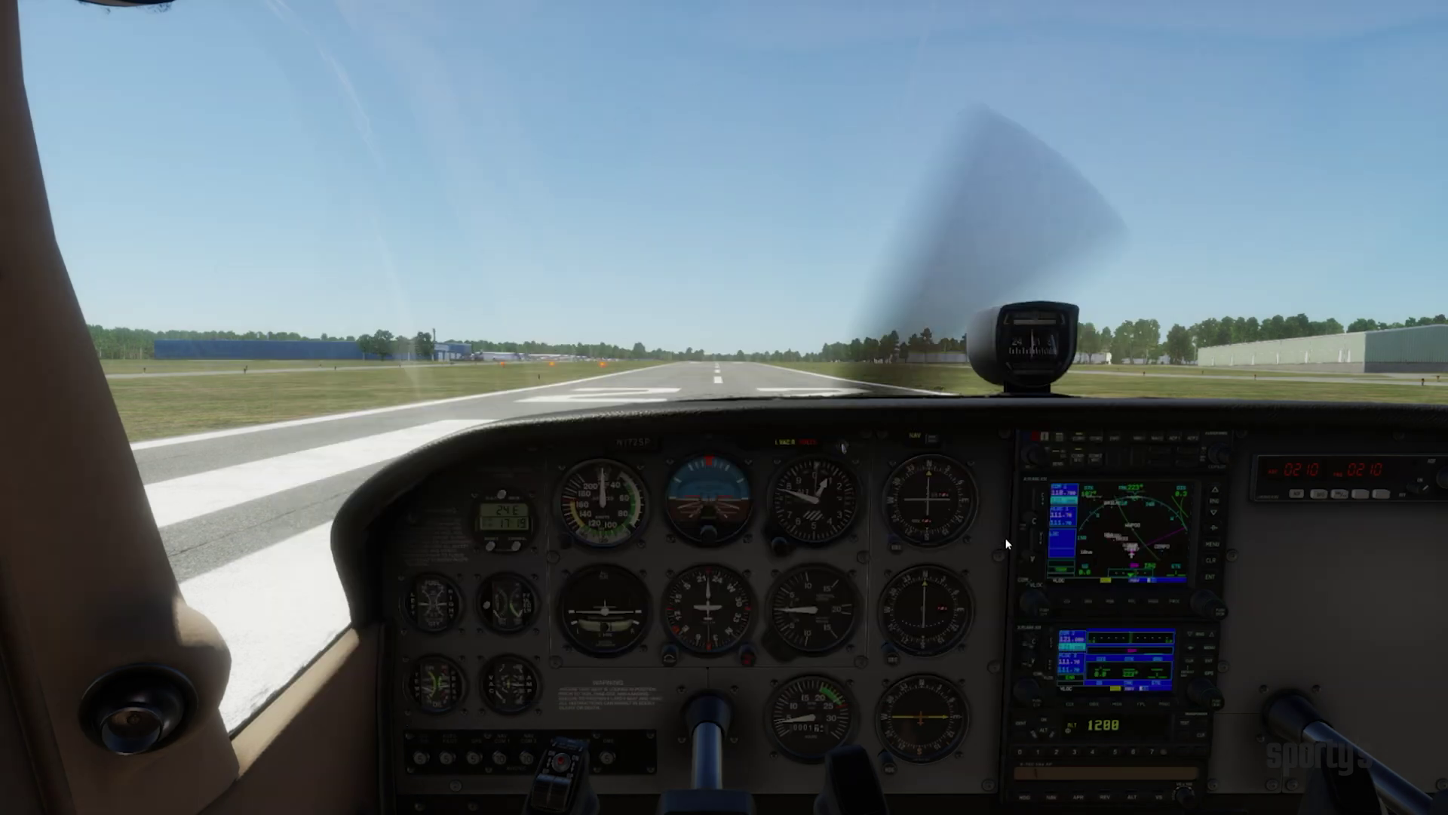
Look down at the throttle, advance to full power, ease it back slightly, then reopen settings
{"action": "left_click_drag", "start_coordinate": [1009, 495], "coordinate": [1023, 579]}
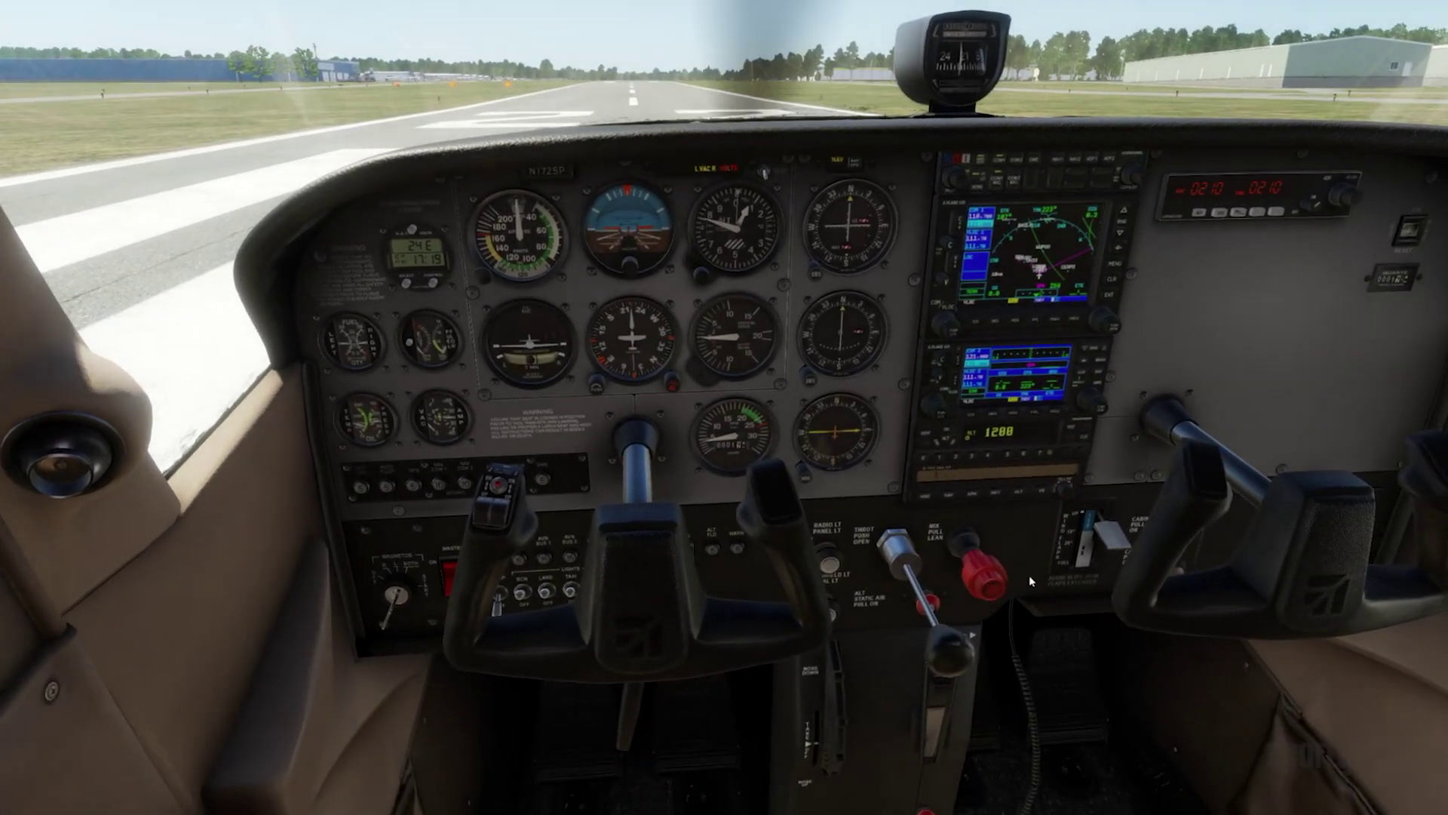
{"action": "key", "text": "F4"}
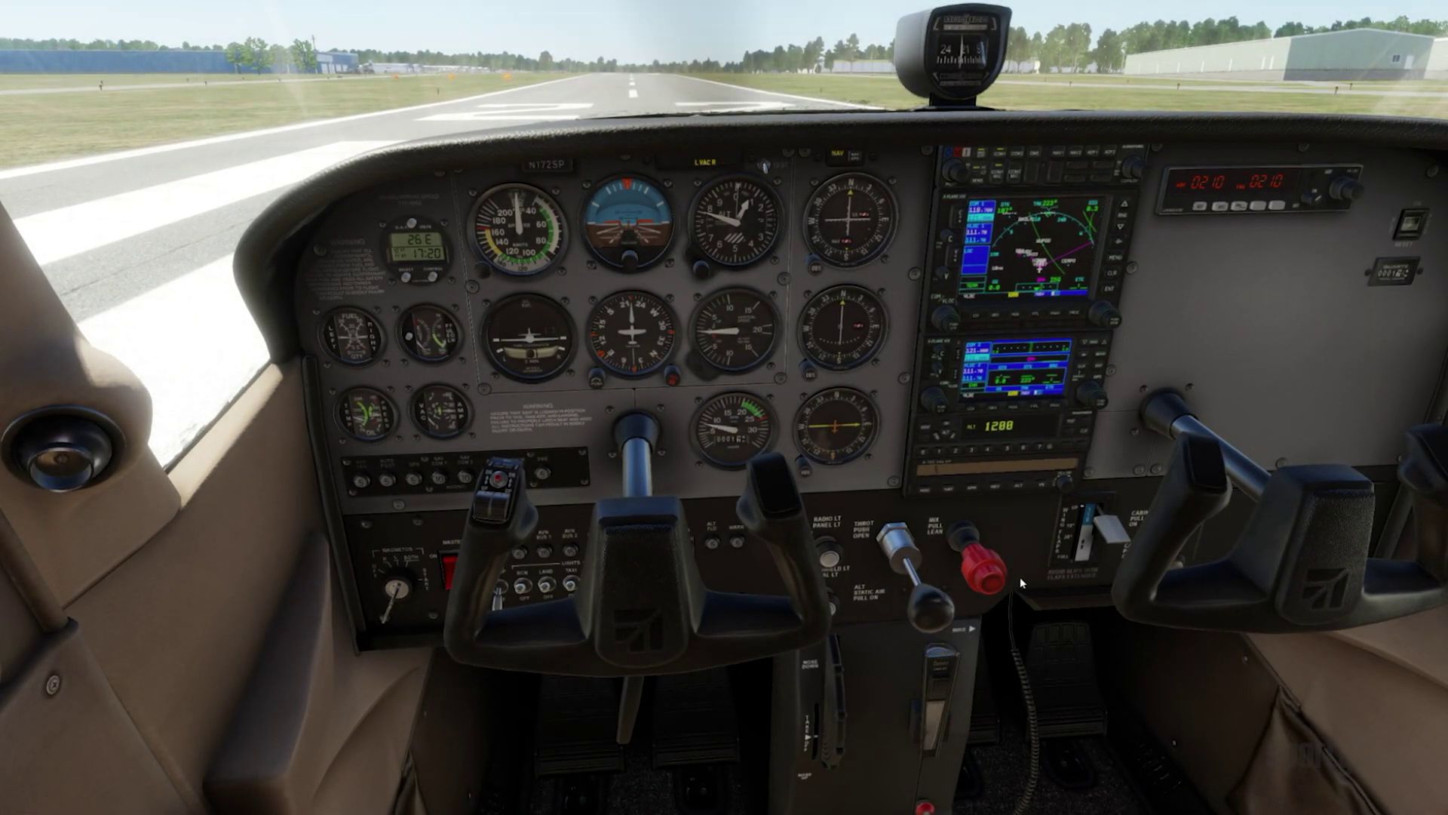
{"action": "key", "text": "F2"}
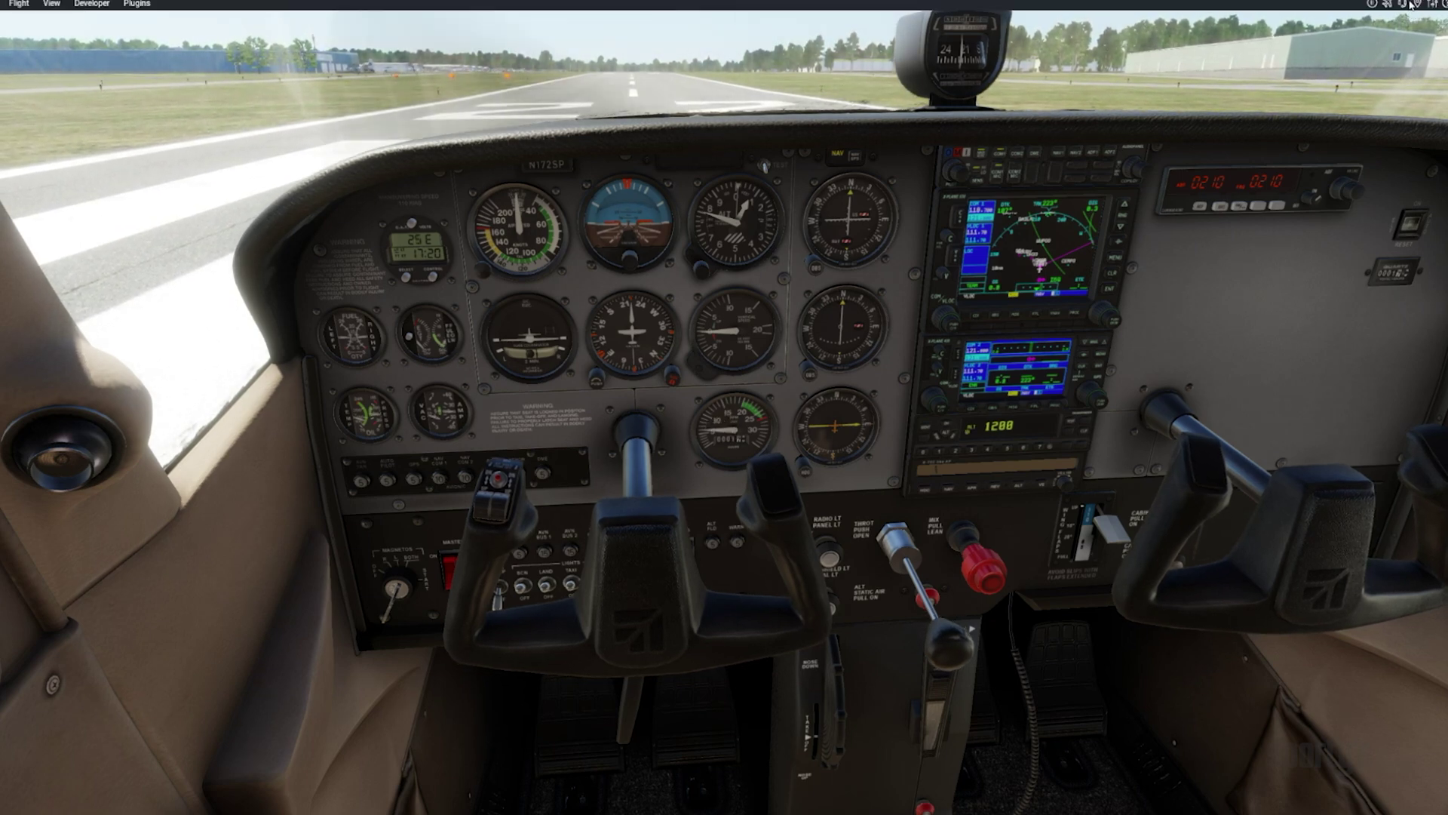
{"action": "left_click", "coordinate": [1414, 4]}
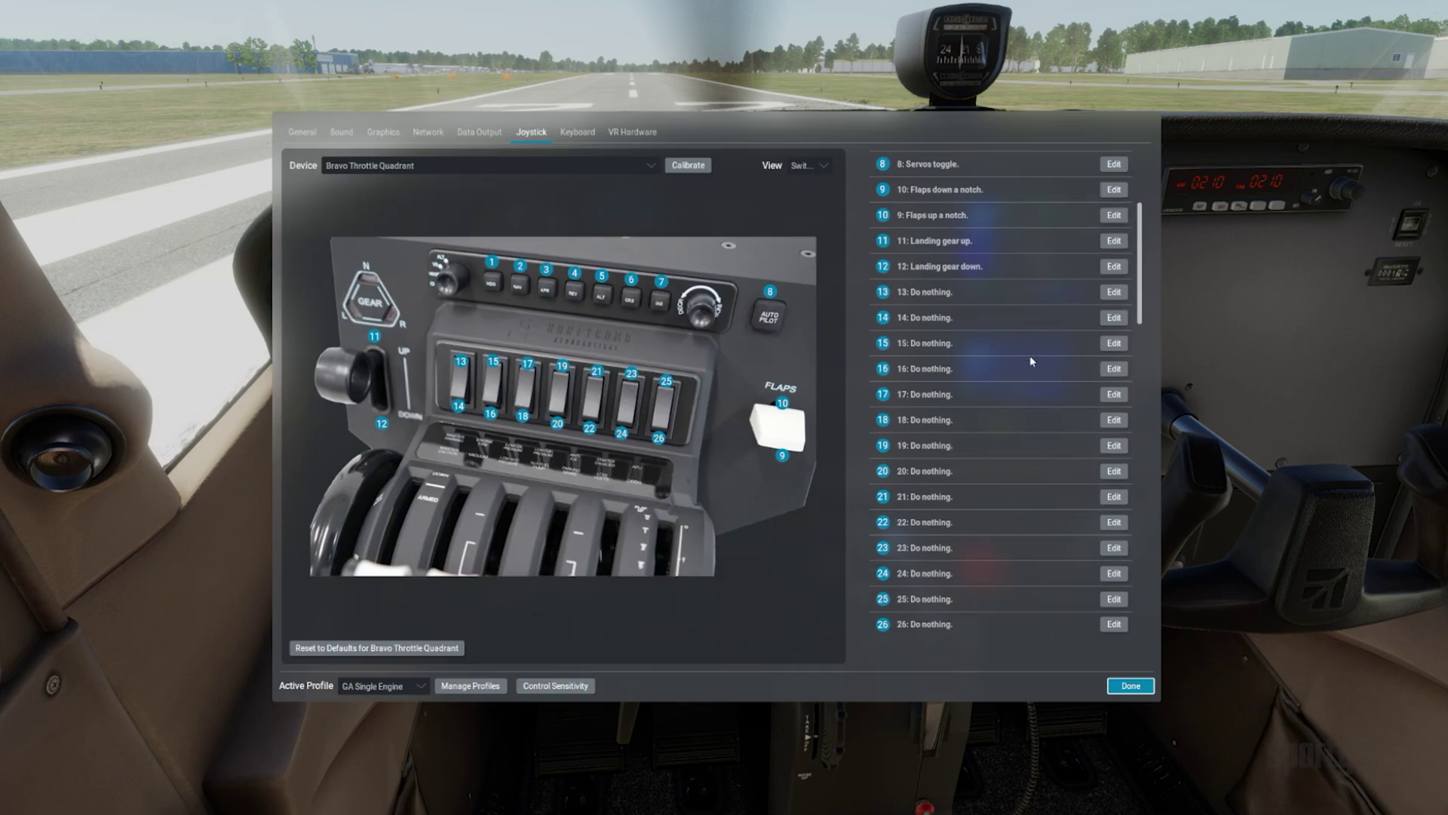
{"action": "scroll", "coordinate": [1015, 402], "scroll_direction": "up", "scroll_amount": 3}
{"action": "scroll", "coordinate": [1015, 406], "scroll_direction": "down", "scroll_amount": 3}
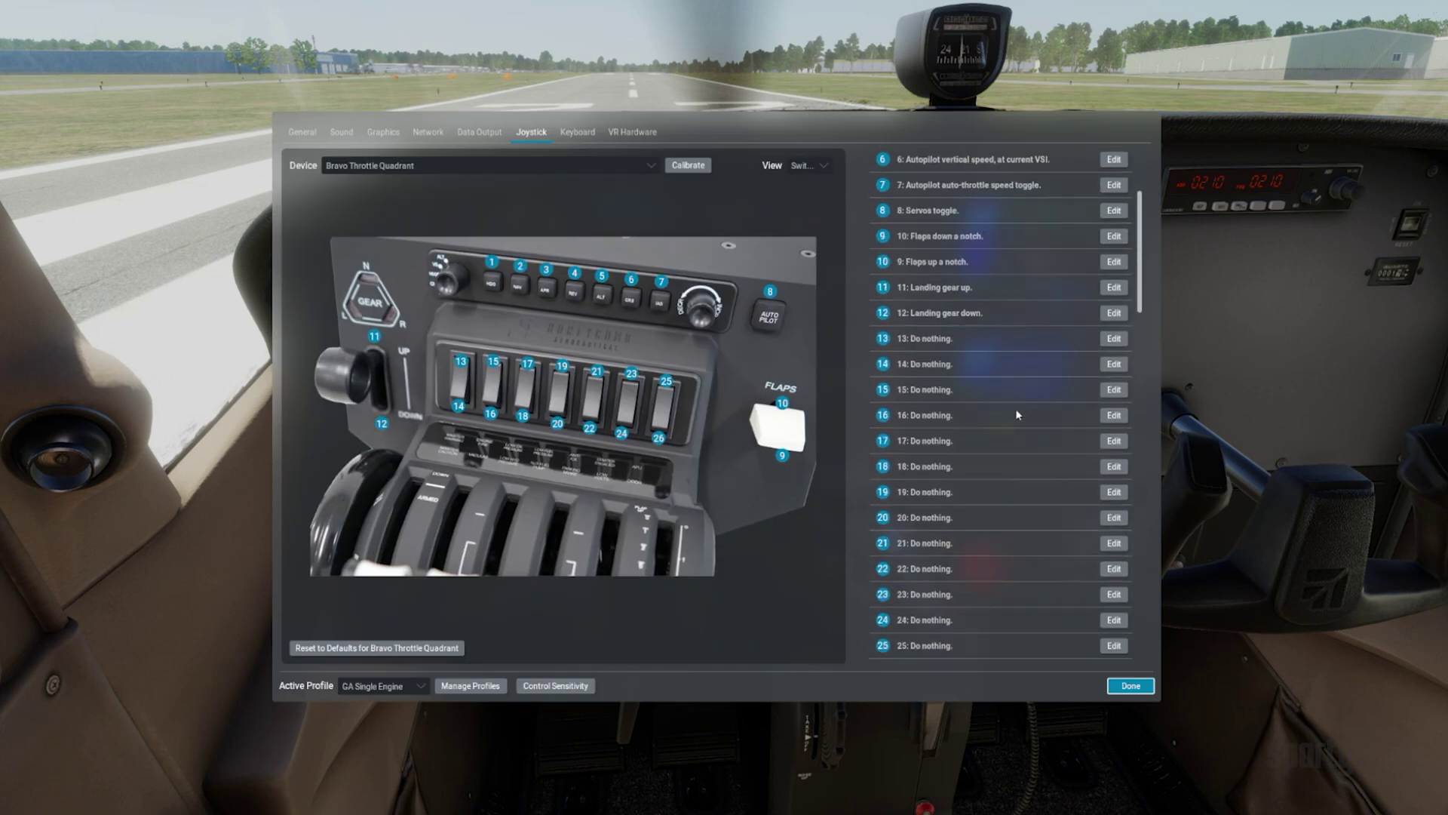
{"action": "scroll", "coordinate": [1013, 409], "scroll_direction": "down", "scroll_amount": 5}
{"action": "scroll", "coordinate": [1010, 411], "scroll_direction": "down", "scroll_amount": 4}
{"action": "scroll", "coordinate": [1006, 412], "scroll_direction": "down", "scroll_amount": 2}
{"action": "scroll", "coordinate": [1006, 406], "scroll_direction": "down", "scroll_amount": 3}
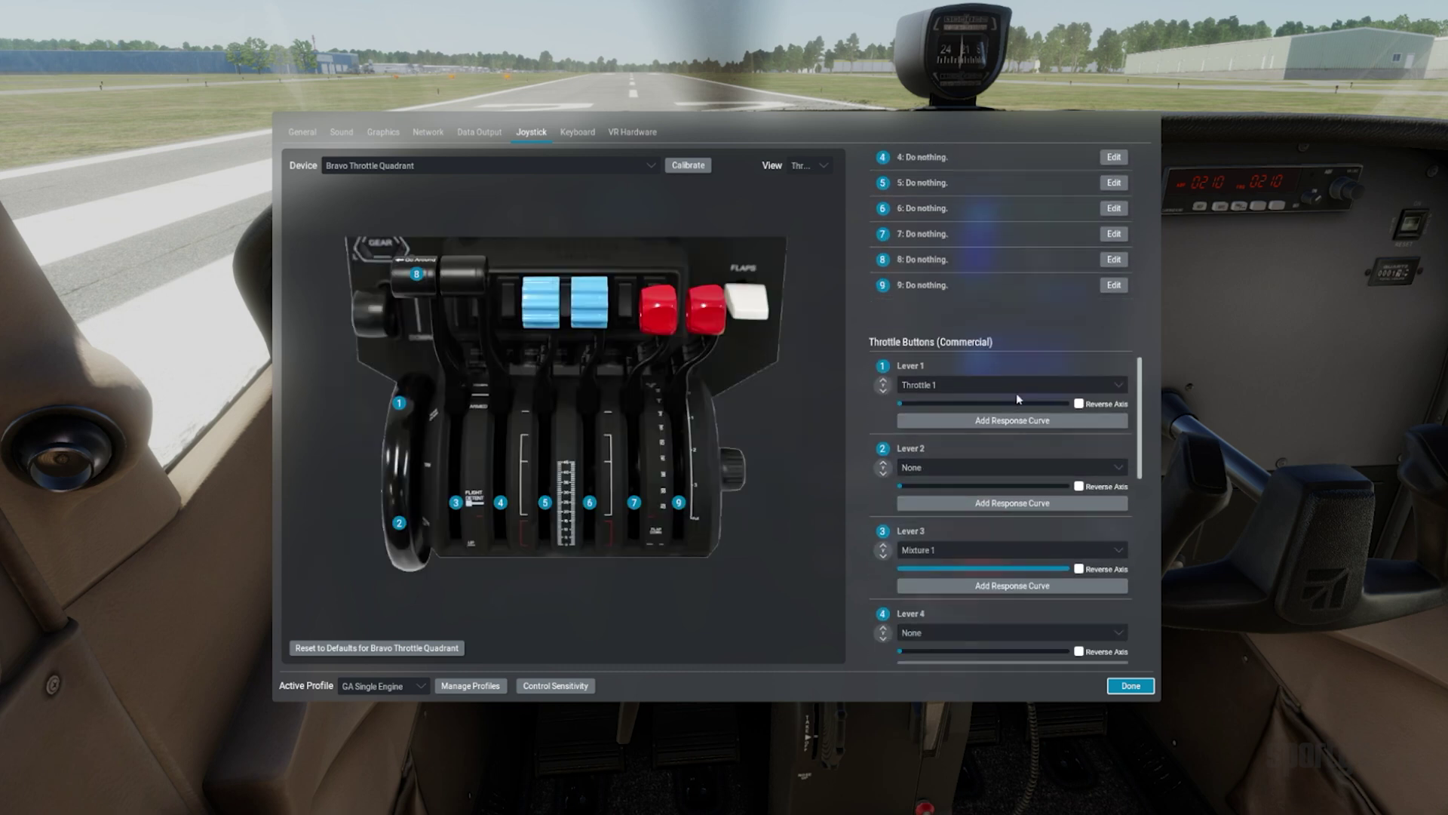
Enable Reverse Axis on Lever 1's Throttle 1 axis and close the settings
{"action": "left_click", "coordinate": [1078, 403]}
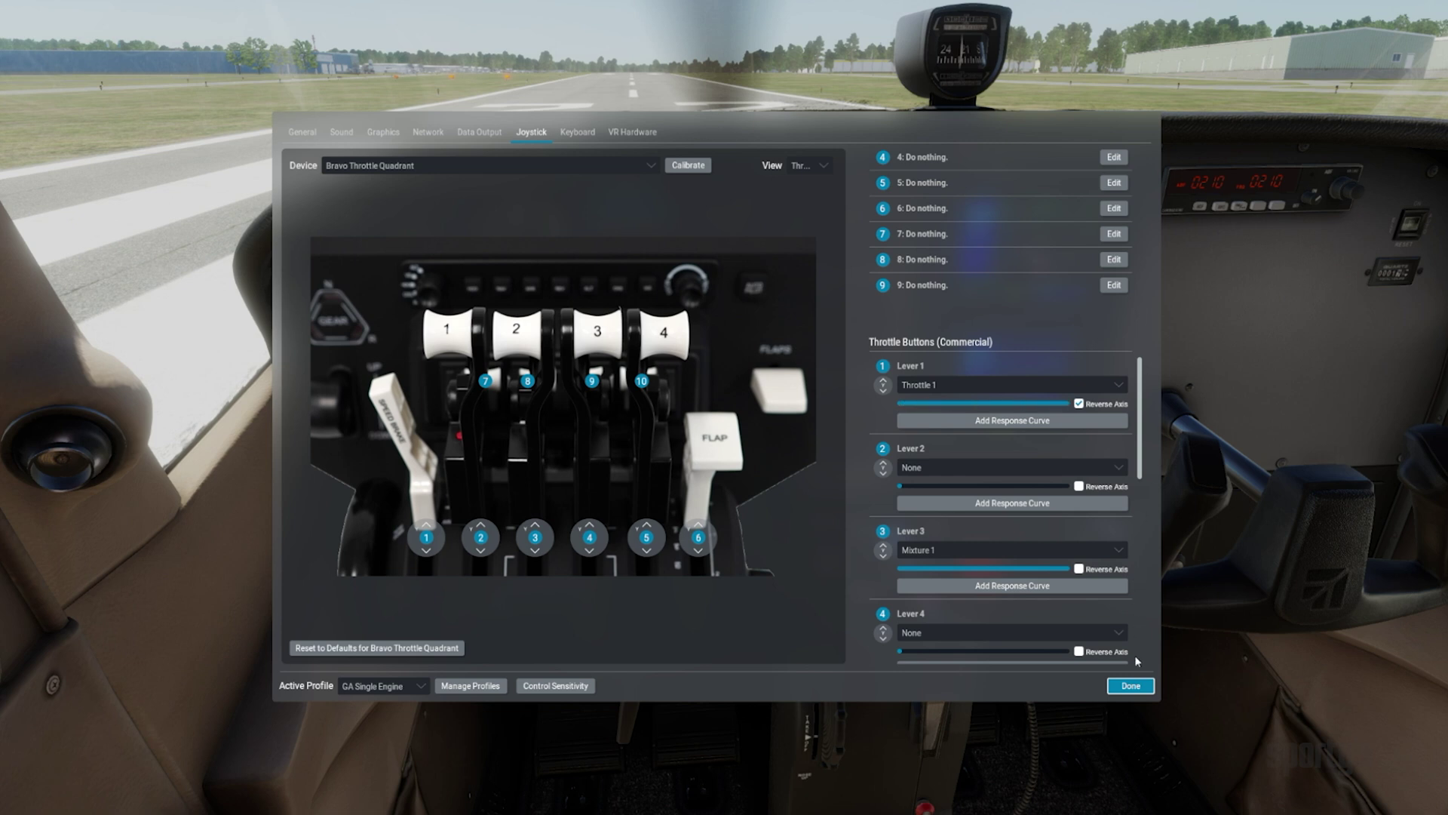
{"action": "left_click", "coordinate": [1132, 687]}
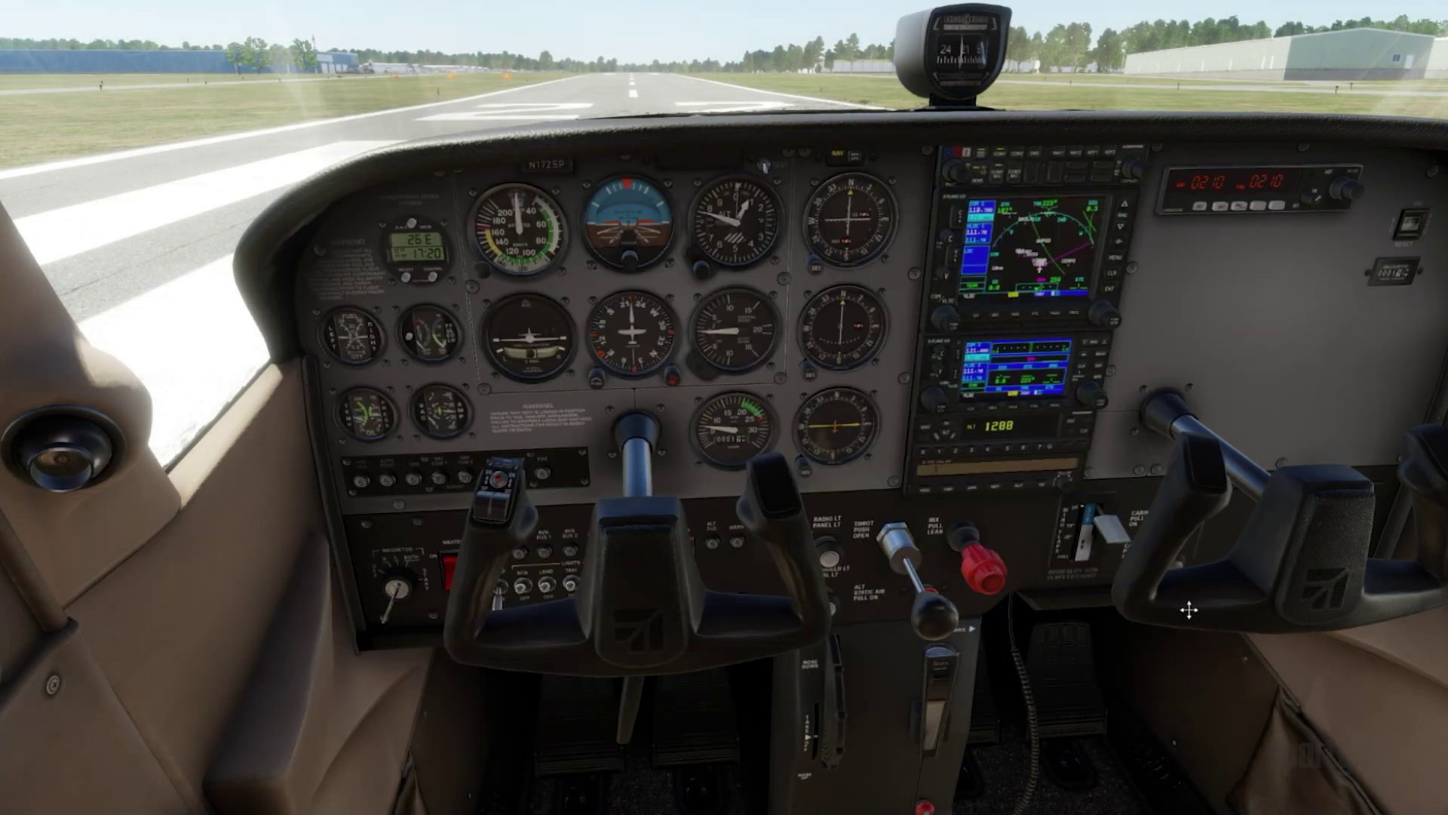